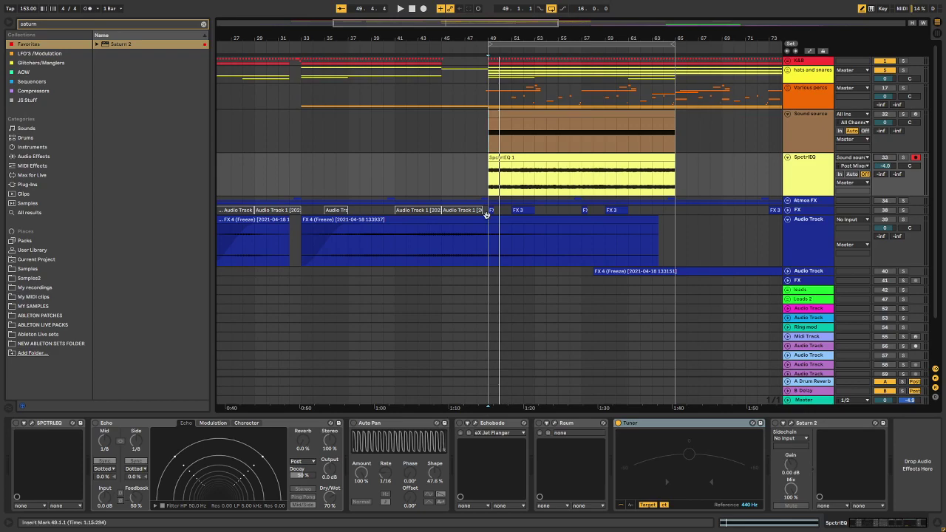
Look over the SPCTRLEQ plugin on the SpctrlEQ track and close its window.
click(32, 423)
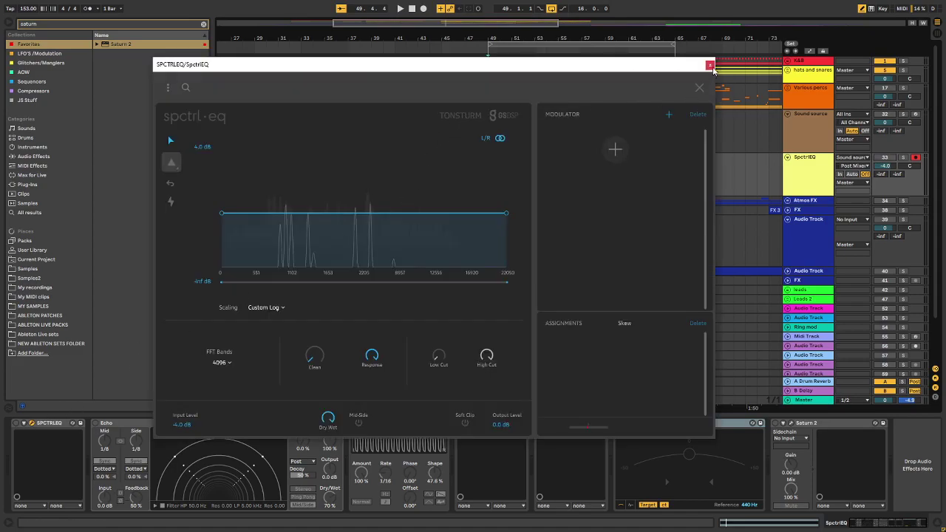
click(709, 65)
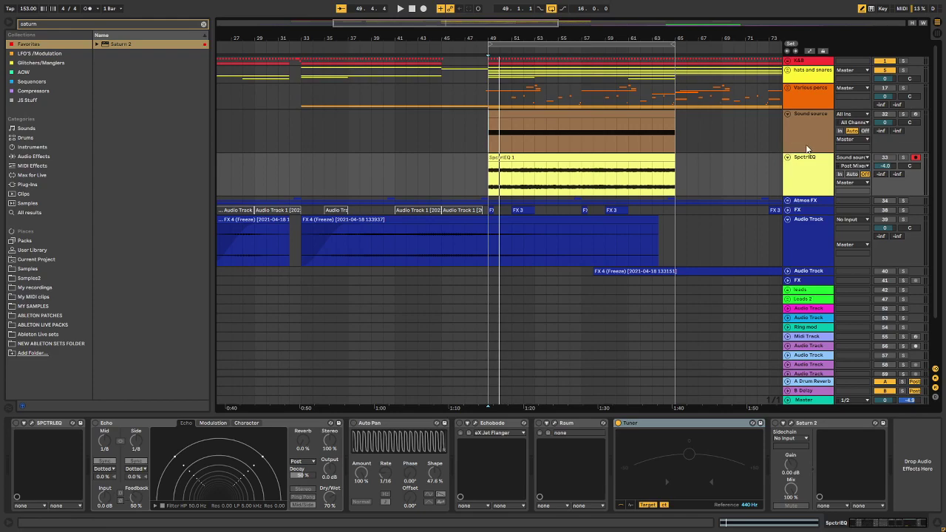
Open the Pigments instrument on the Sound source track and show its Synth page.
click(808, 146)
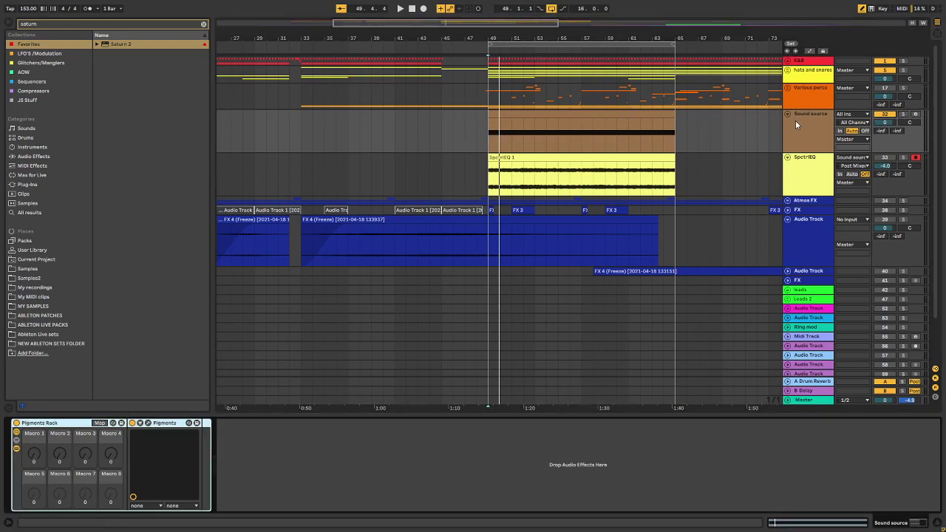
click(149, 423)
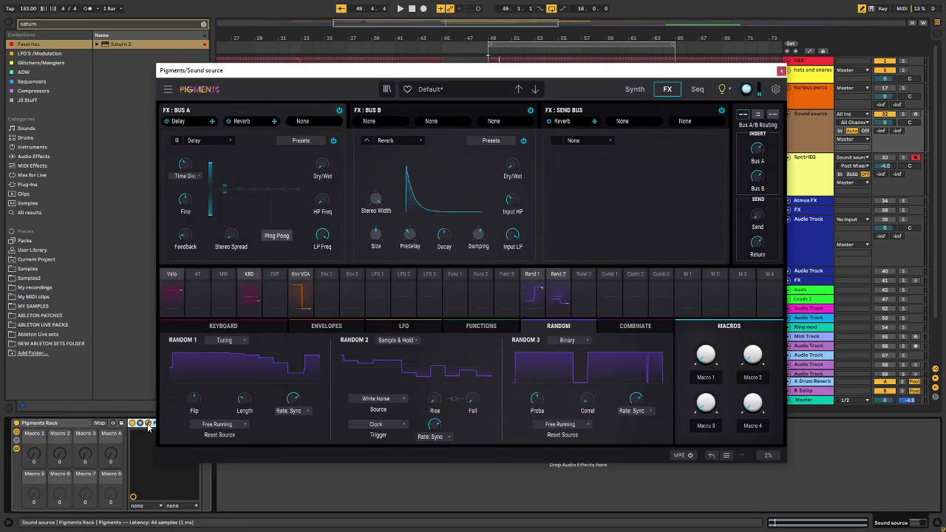
click(634, 89)
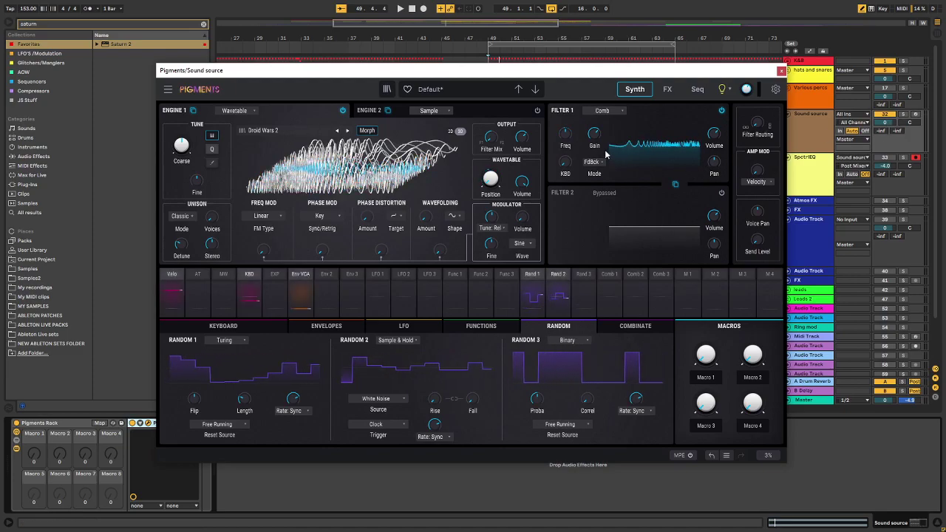
Bypass Filter 1 in Pigments and audition the Sound source track in solo.
click(721, 111)
key(space)
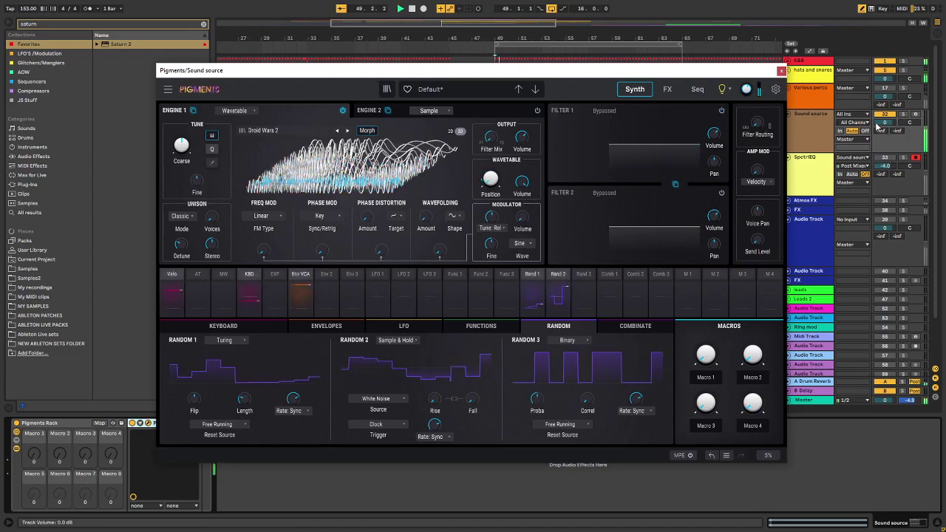
click(903, 115)
drag(179, 154, 181, 165)
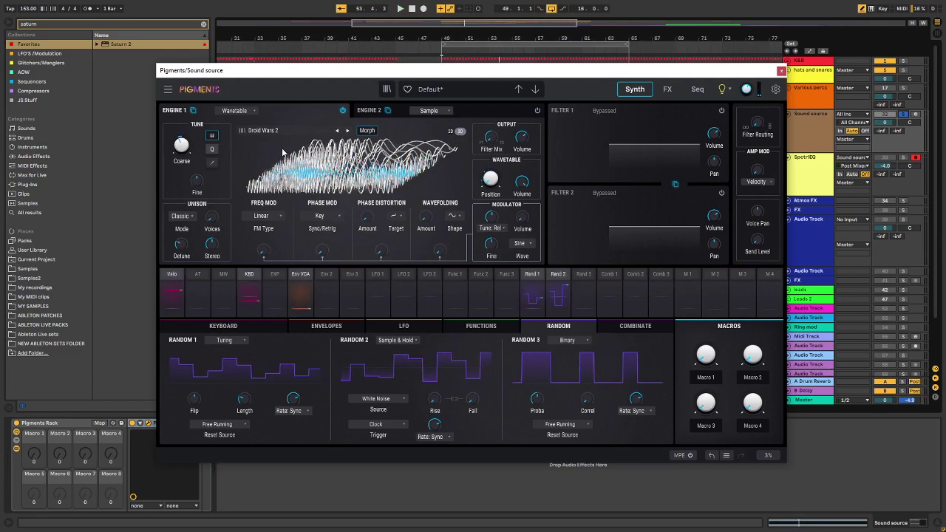
Re-enable Pigments' comb Filter 1, inspect the Rand 2 modulation of its frequency, and close the plugin window.
click(721, 112)
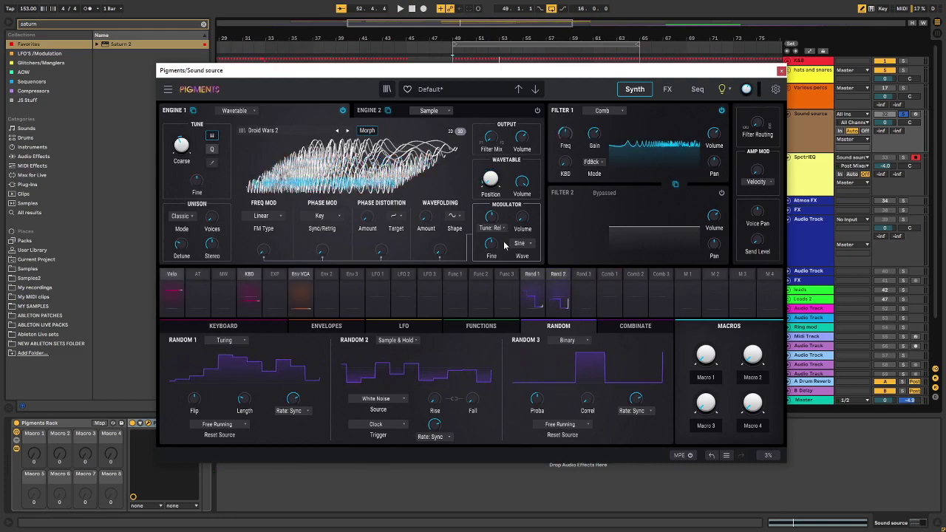
click(566, 275)
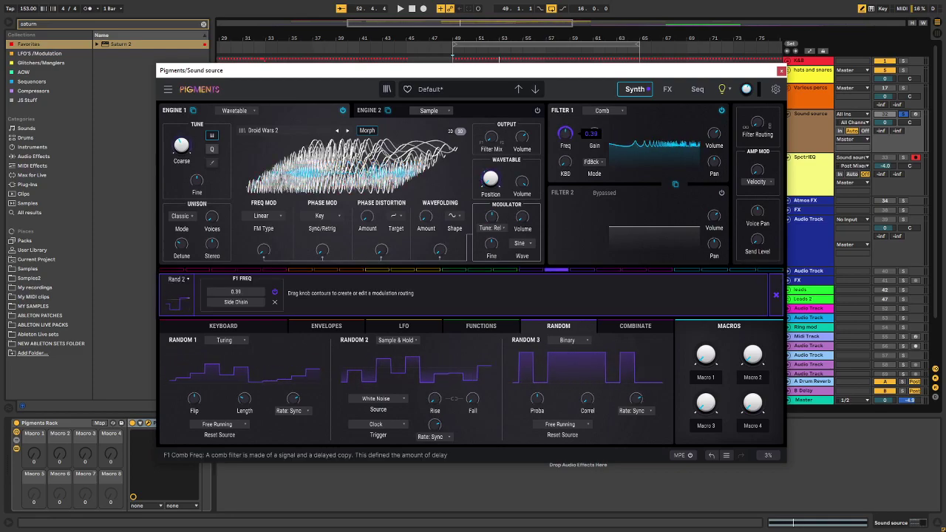
click(781, 70)
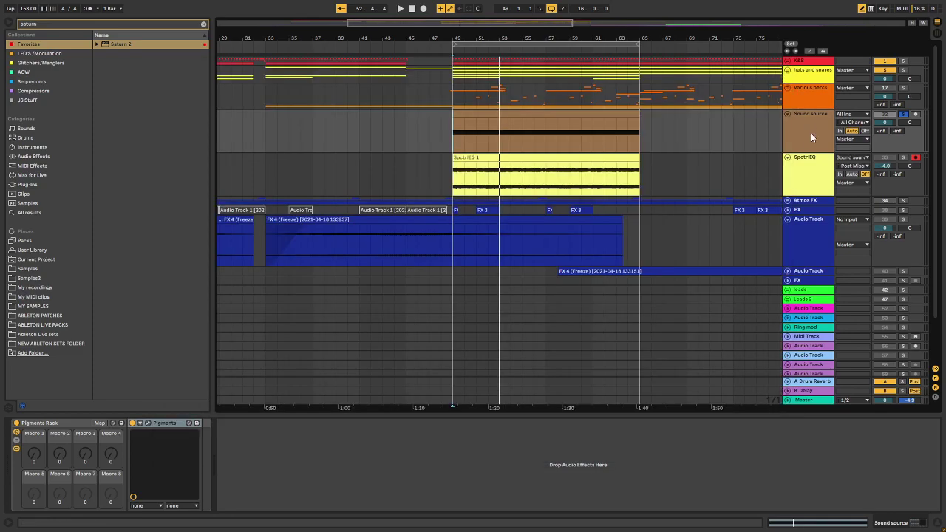
Unsolo and mute the Sound source track, activate and solo the SpctrlEQ track, and play its clip briefly.
click(528, 157)
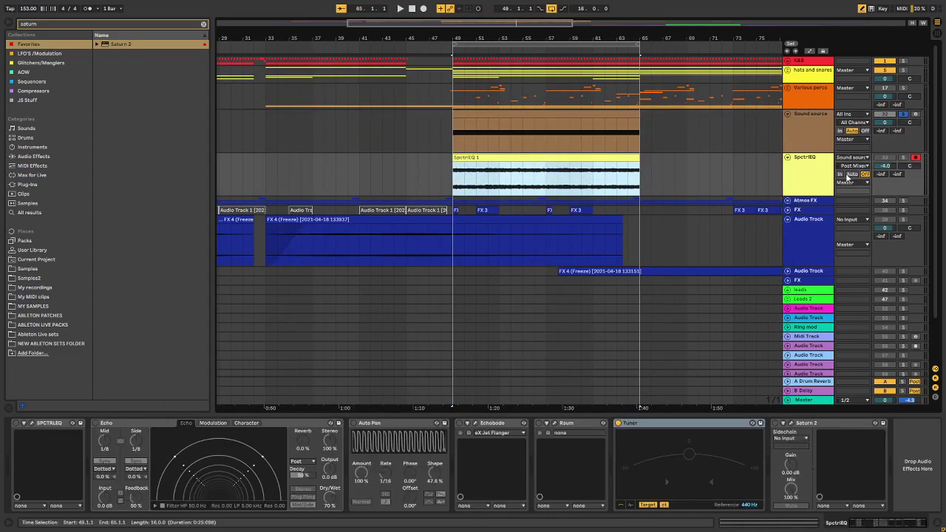
click(903, 114)
click(887, 114)
click(887, 158)
click(903, 158)
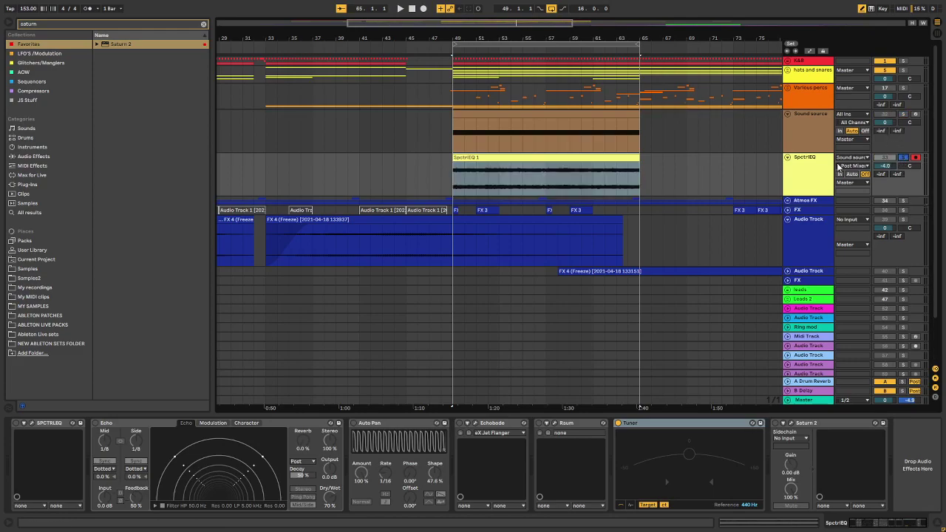
key(space)
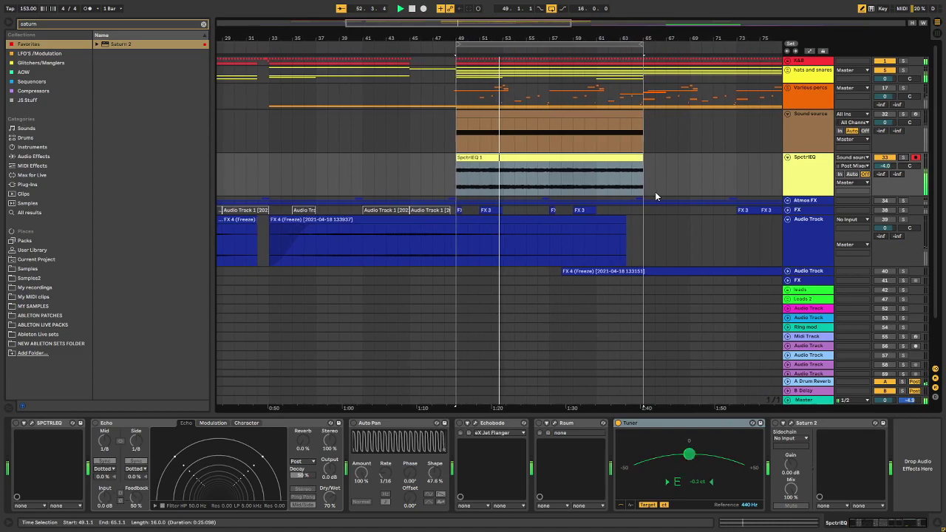
key(space)
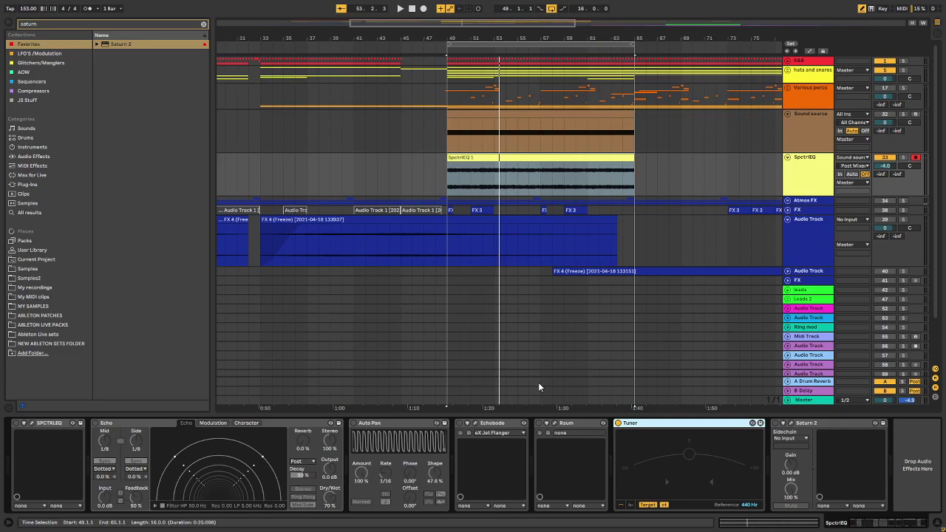
Turn on the SPCTRLEQ device, open its window, and play the track briefly to view its spectrum.
click(15, 423)
click(31, 424)
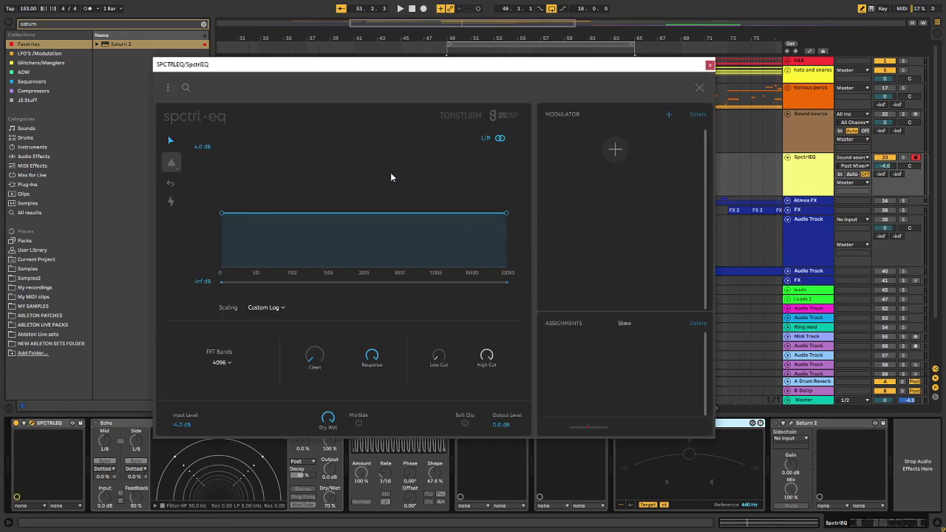
drag(543, 68, 625, 67)
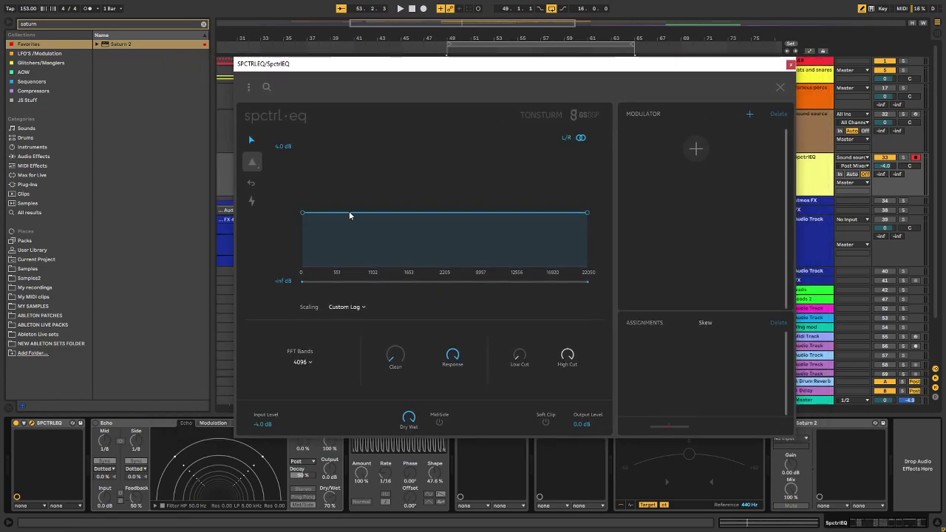
key(space)
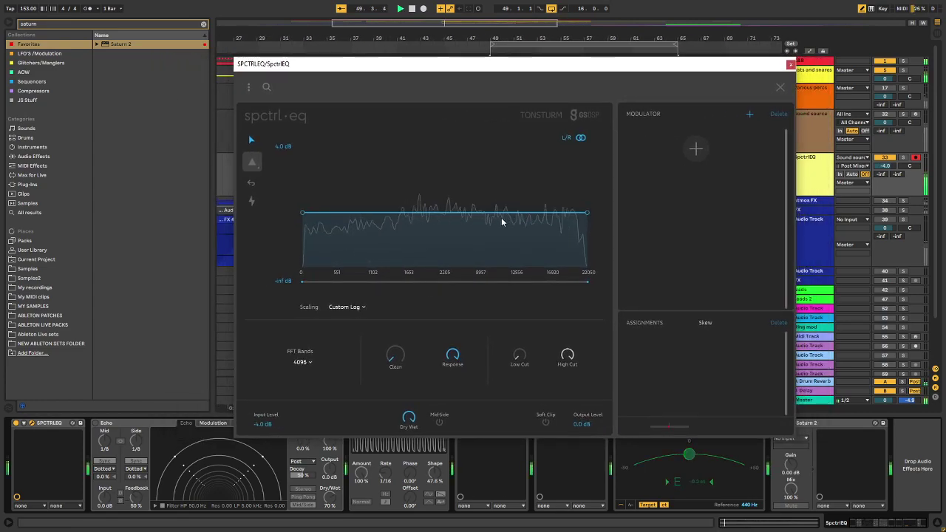
key(space)
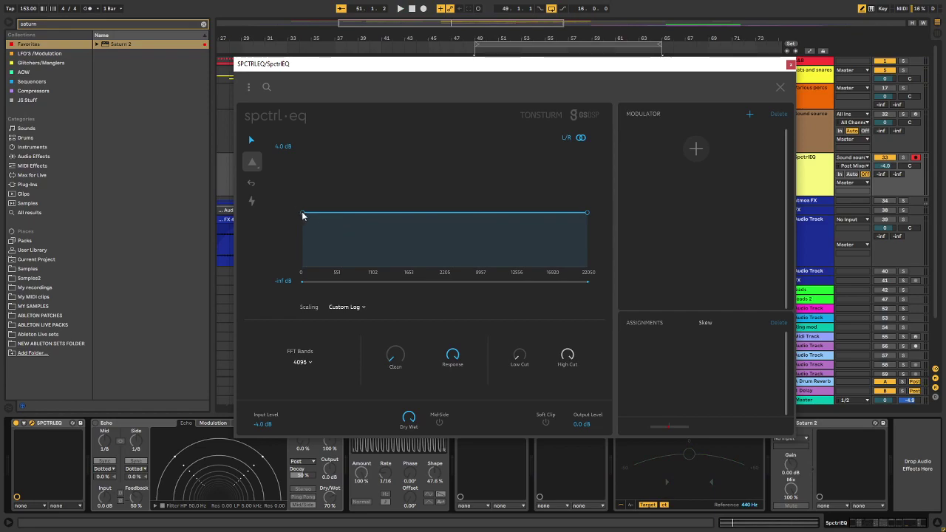
Add a point to the SPCTRLEQ curve and lower it and both endpoints to -inf dB.
click(365, 214)
drag(365, 215, 361, 297)
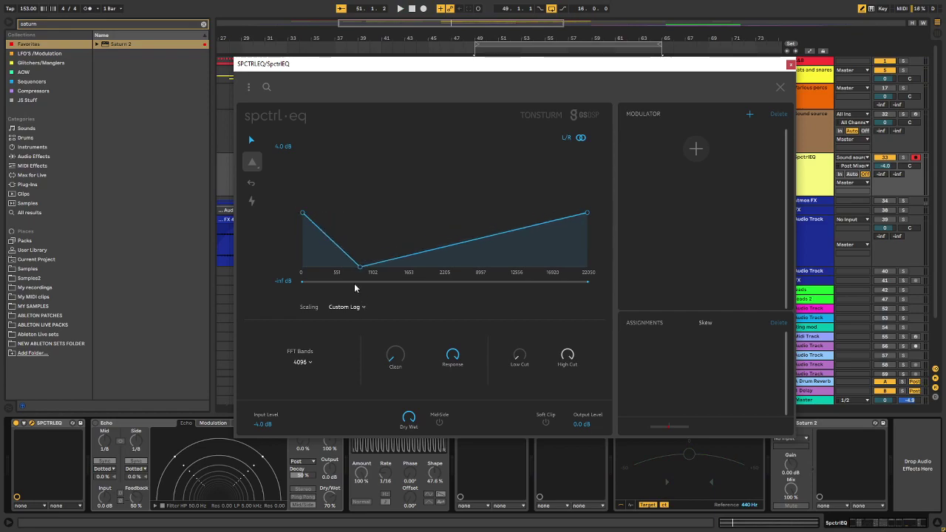
drag(303, 215, 296, 299)
drag(587, 213, 588, 267)
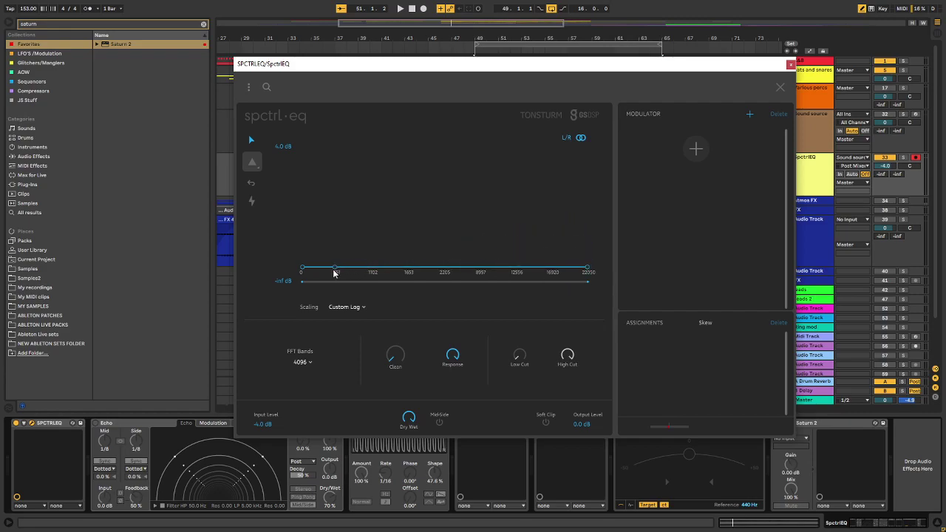
Shape a tall rectangular pass band on the curve from about 551 to 1102 Hz.
drag(373, 268, 374, 293)
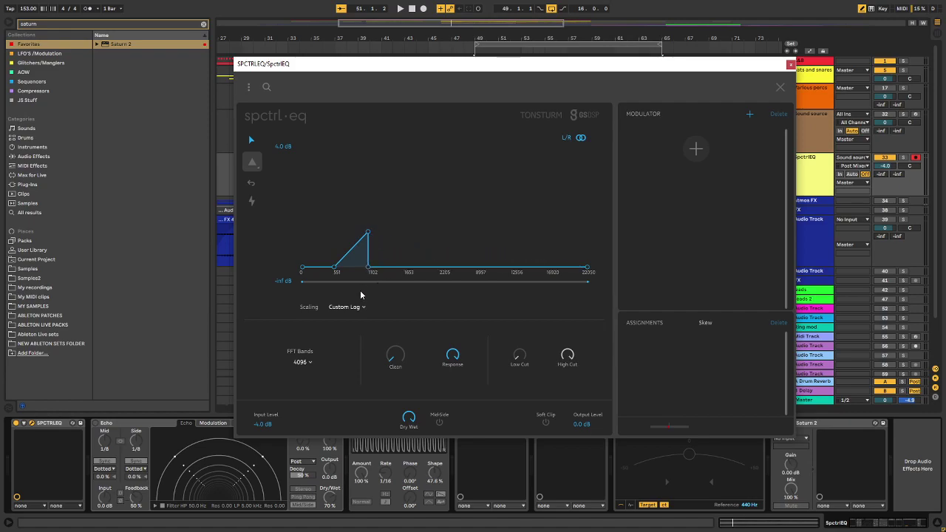
drag(336, 265, 334, 158)
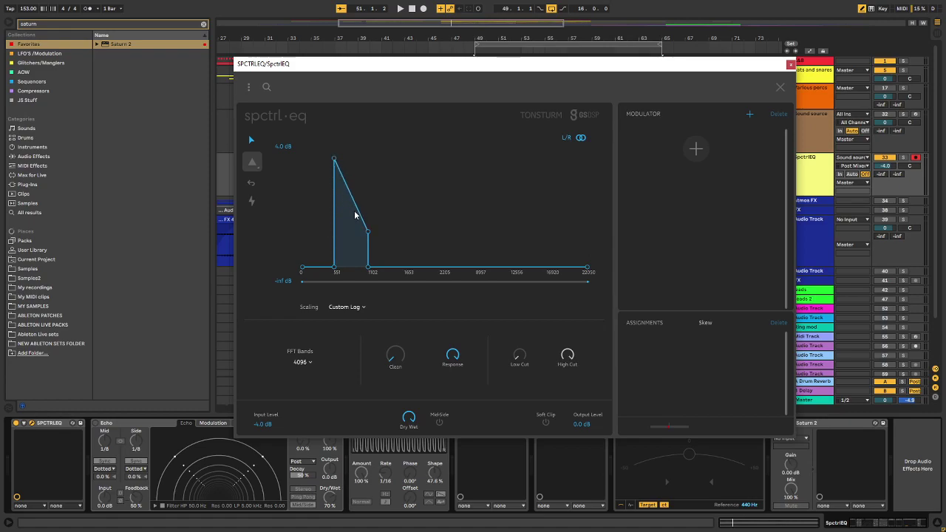
drag(370, 233, 369, 144)
Start playback and solo the SpctrlEQ track to hear the filtered band.
key(space)
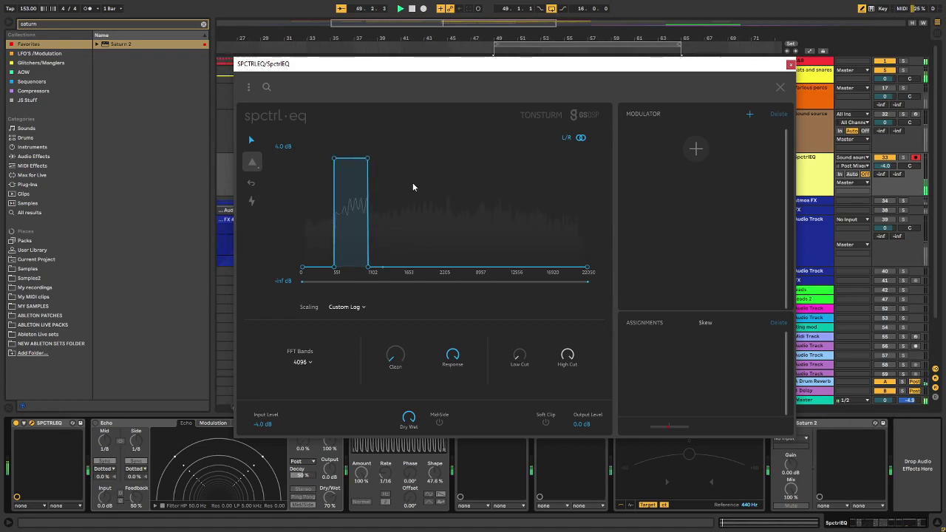
click(902, 158)
click(888, 158)
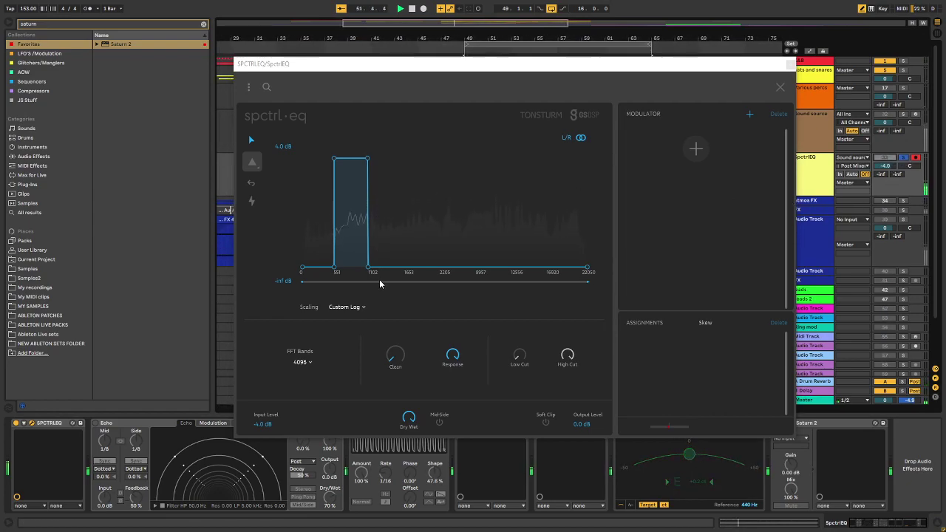
Build a second rectangular pass band around 1653 Hz, almost as tall as the first, with vertical sides and a gap between them.
drag(401, 266, 423, 266)
click(426, 254)
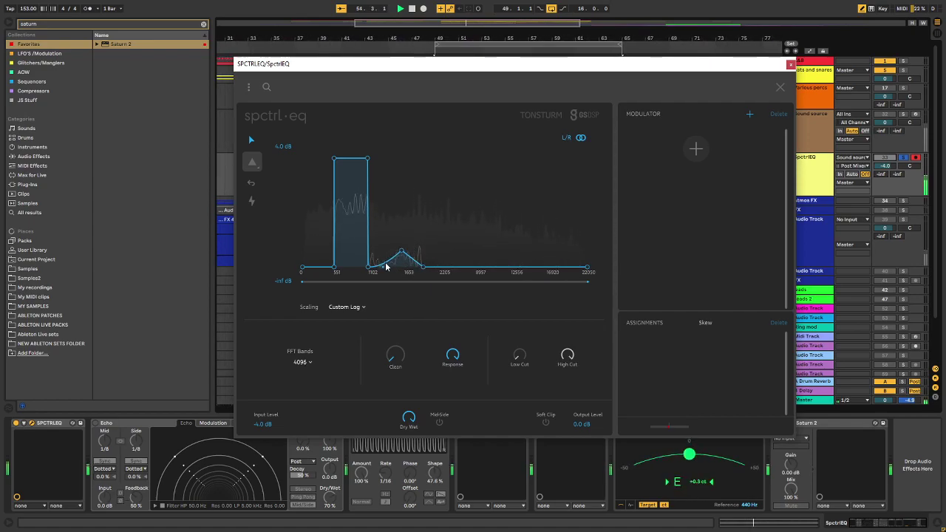
double_click(392, 267)
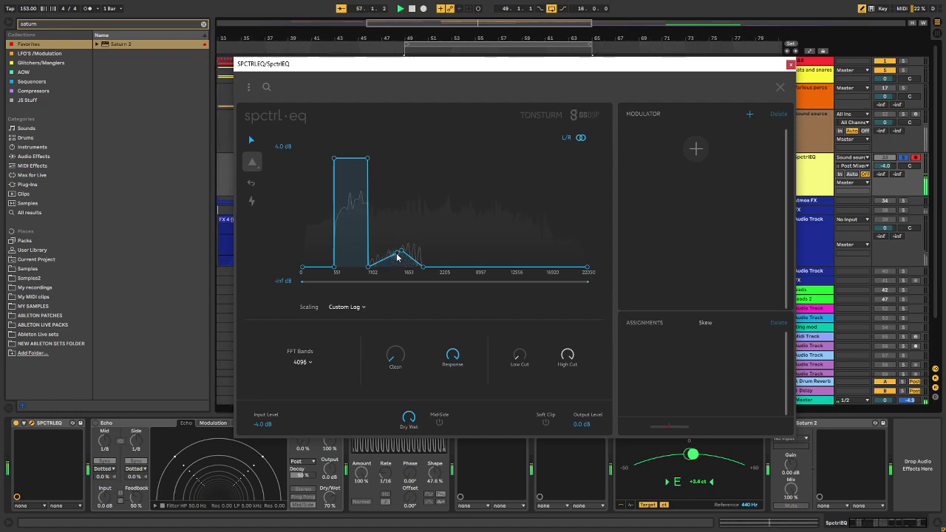
drag(399, 252, 389, 193)
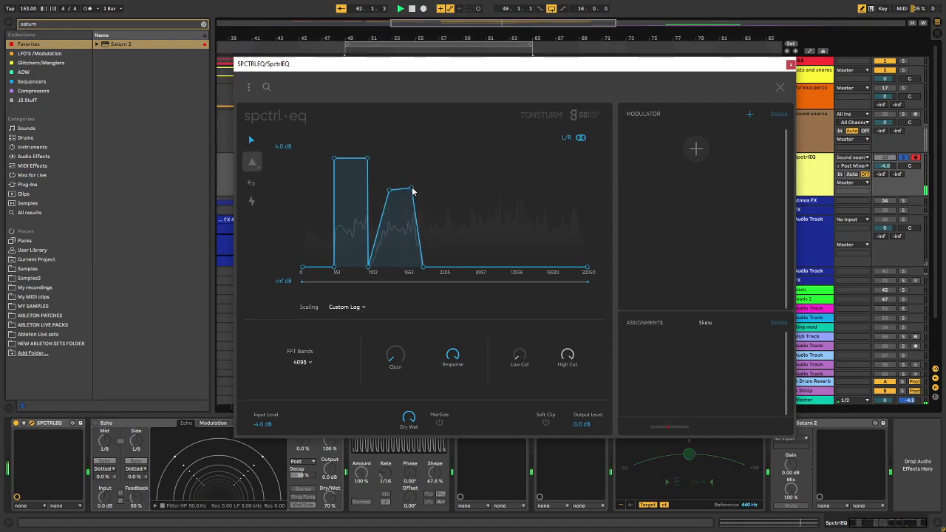
drag(413, 186, 387, 183)
drag(376, 245, 385, 258)
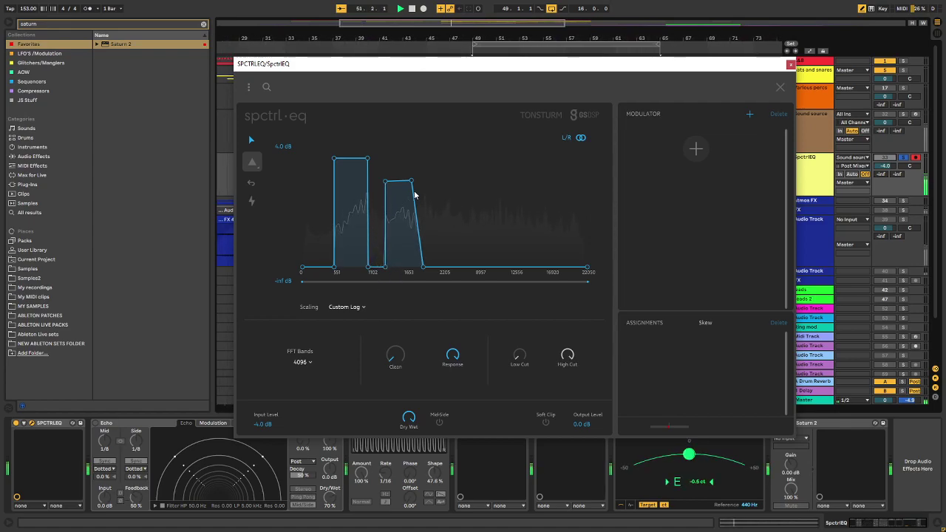
drag(412, 183, 421, 162)
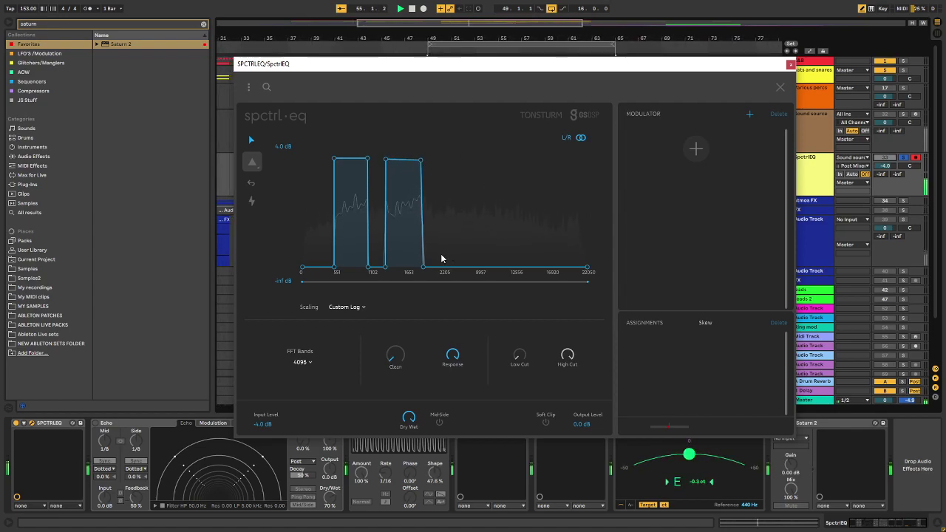
drag(424, 269, 422, 270)
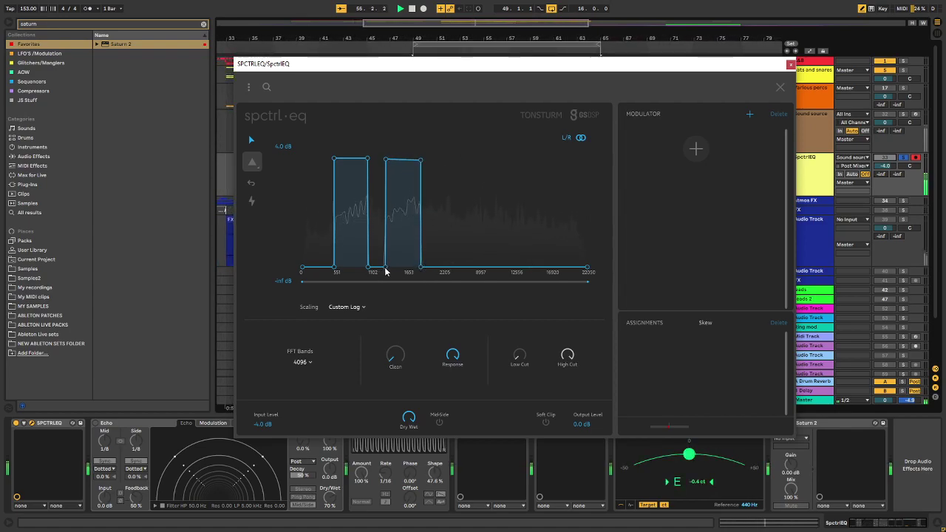
Rough out a third band above the second, adding curve points for its peak and its lower and upper ends.
double_click(452, 239)
double_click(472, 243)
drag(472, 244, 468, 286)
drag(452, 238, 430, 165)
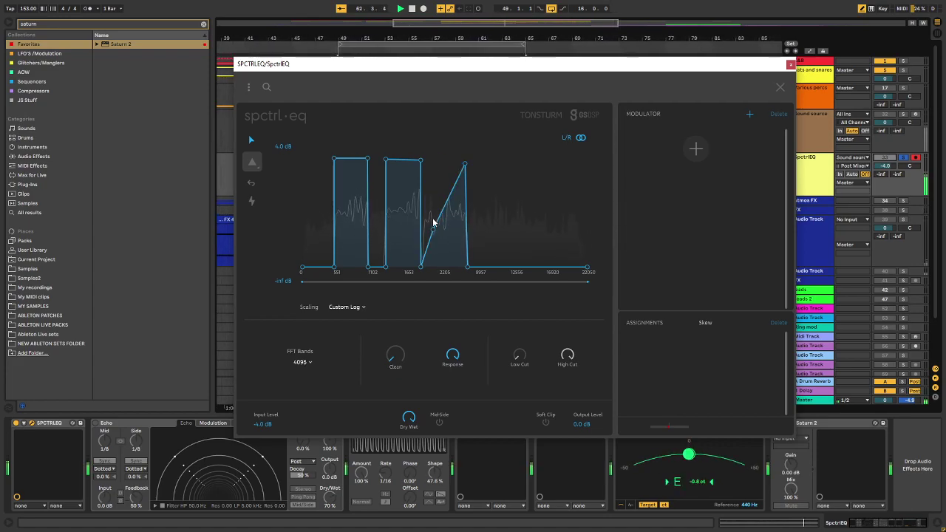
drag(434, 251, 438, 295)
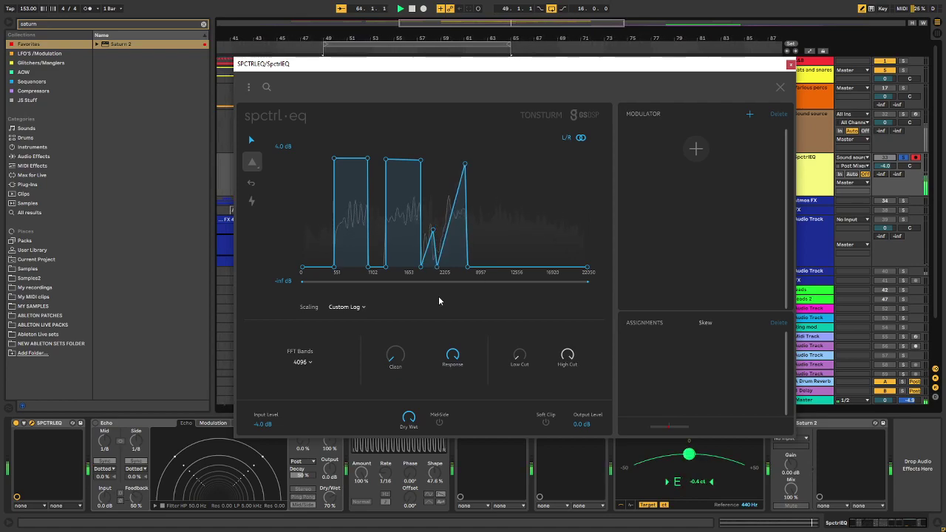
Remove the stray peak, square off the third band from about 2205 Hz, and slope its upper edge out to about 8957 Hz.
double_click(433, 231)
double_click(450, 193)
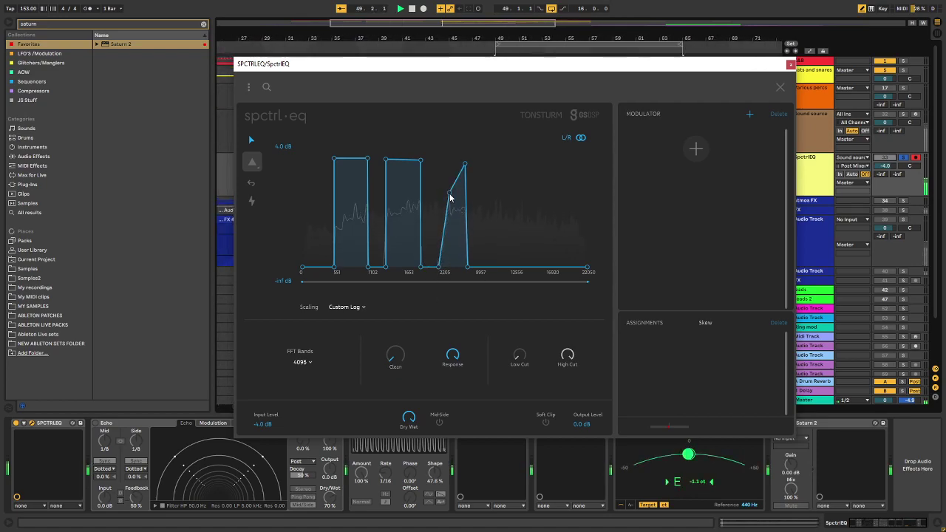
mouse_move(440, 179)
mouse_down()
mouse_move(441, 156)
mouse_move(454, 166)
mouse_up()
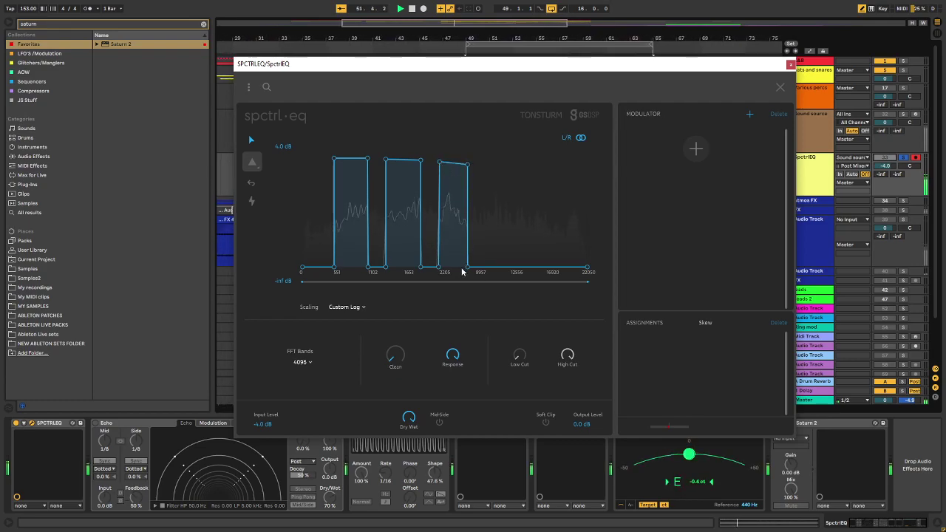
drag(467, 267, 480, 266)
drag(439, 161, 439, 170)
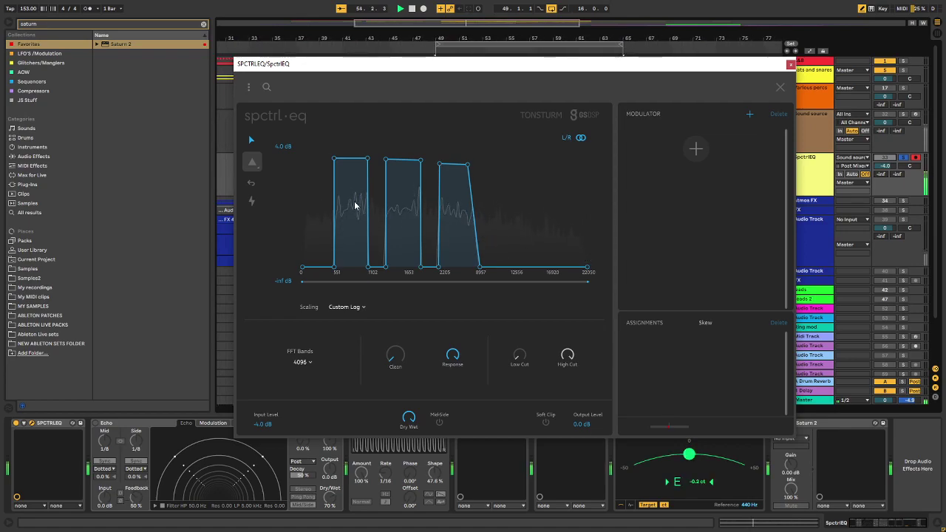
Bypass SPCTRLEQ during playback, then re-enable it, to compare the unfiltered and filtered sound.
click(16, 423)
key(space)
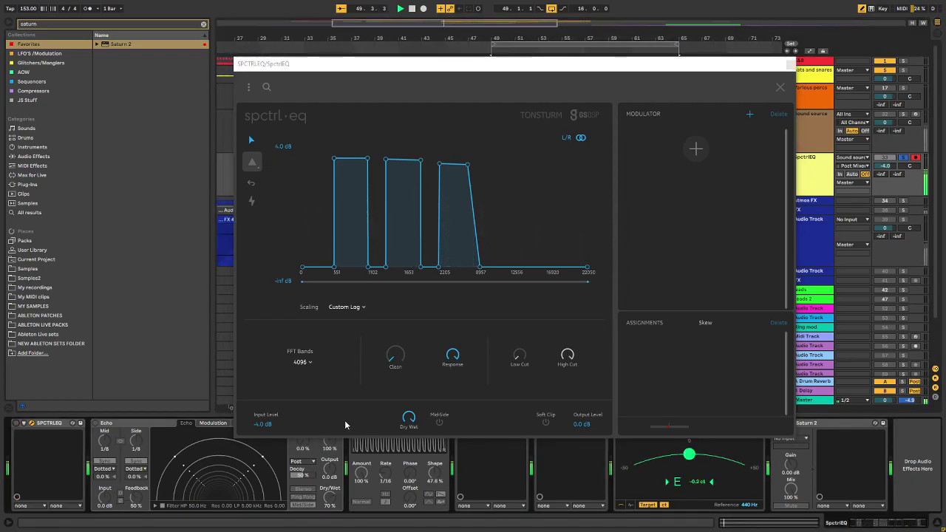
click(15, 424)
key(space)
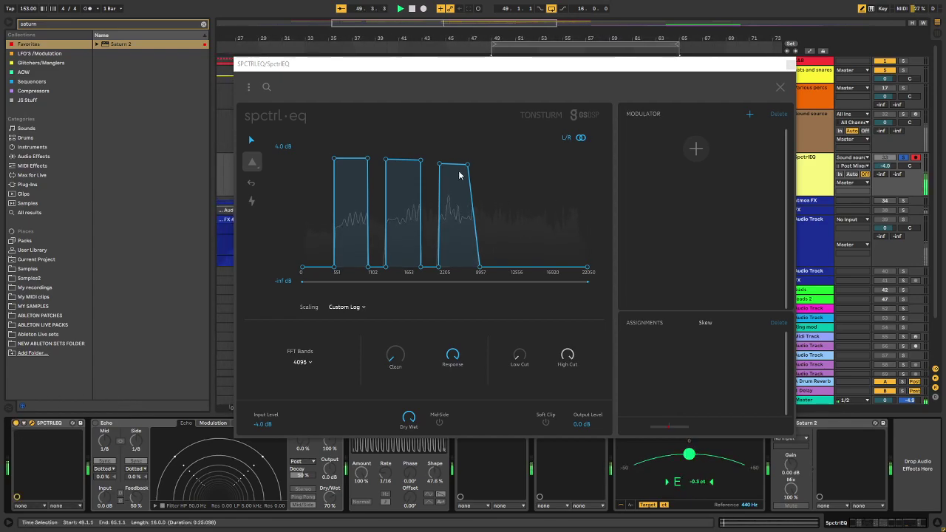
Make the third band's upper edge vertical and carve V-shaped notches into the tops of the second and third bands, the third one deeper.
drag(467, 168, 473, 169)
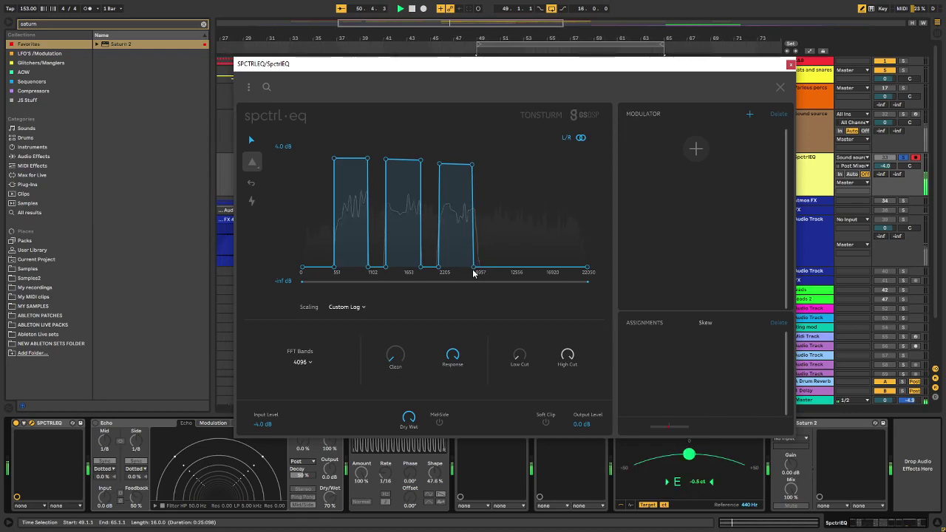
drag(440, 164, 403, 223)
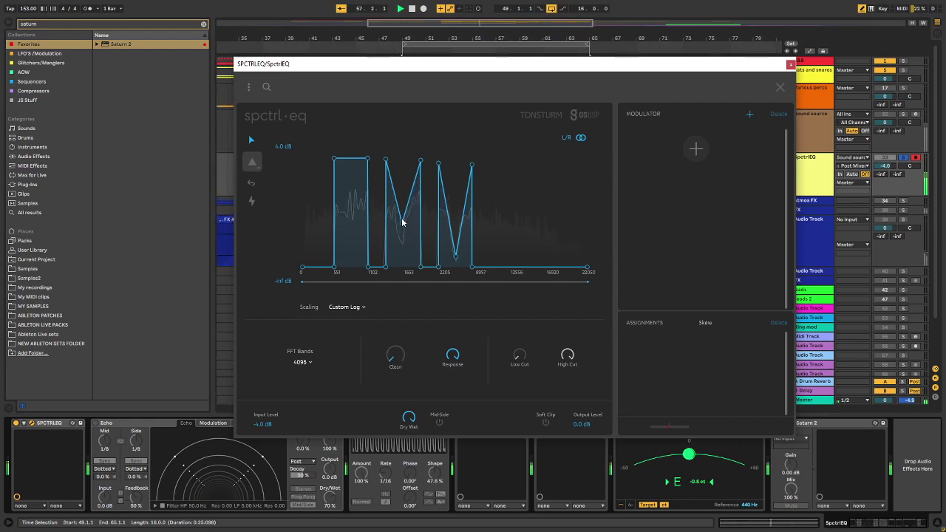
drag(456, 256, 456, 229)
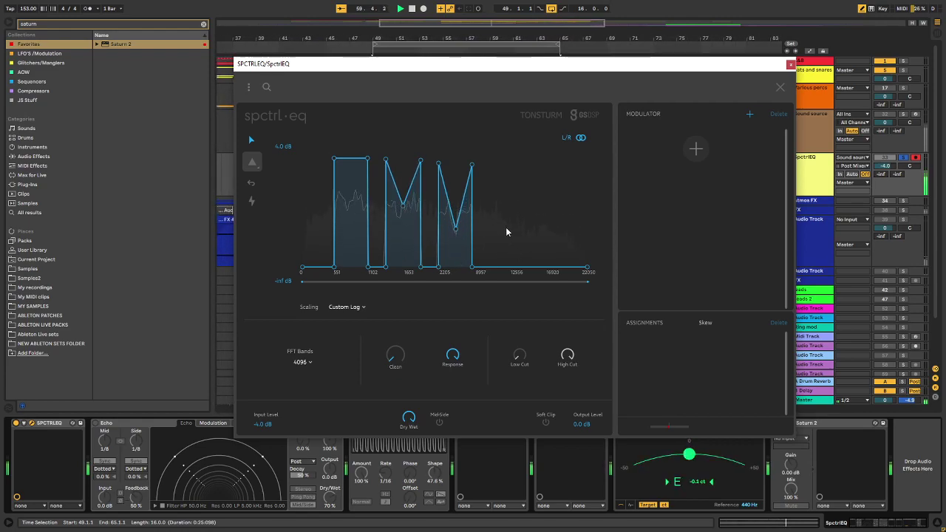
Add a lower fourth peak just above 8957 Hz, with a concave slope falling to 22050 Hz.
drag(499, 200, 494, 226)
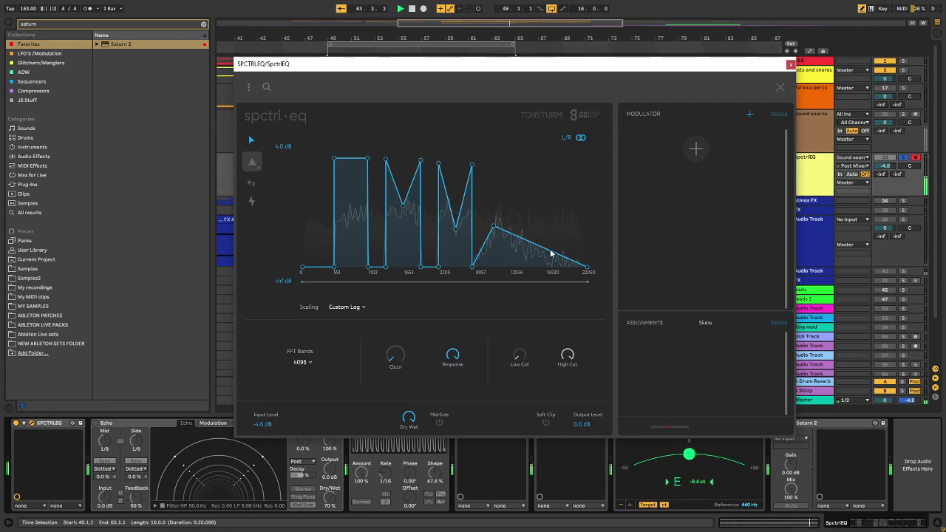
drag(547, 254, 533, 280)
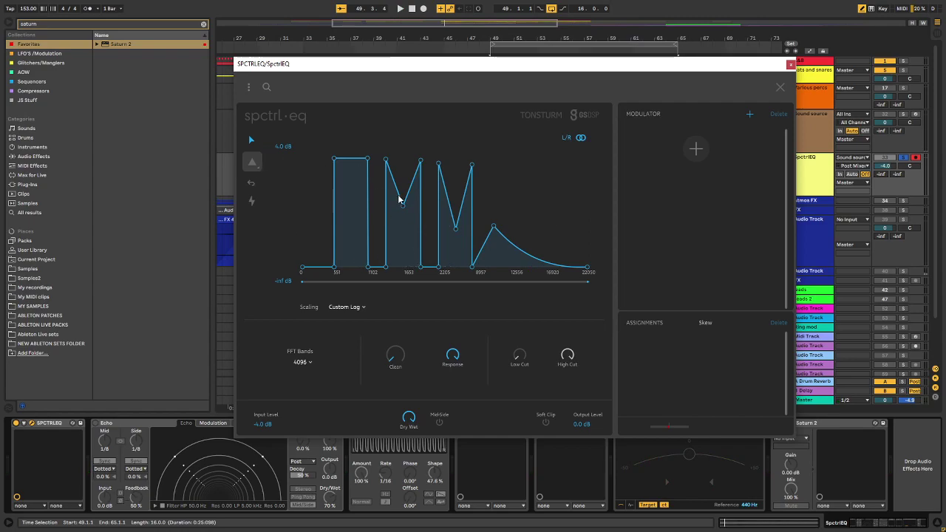
Bring up the curve transform controls, audition Shift and Stretch, and set Skew to about -0.3 during playback.
click(251, 200)
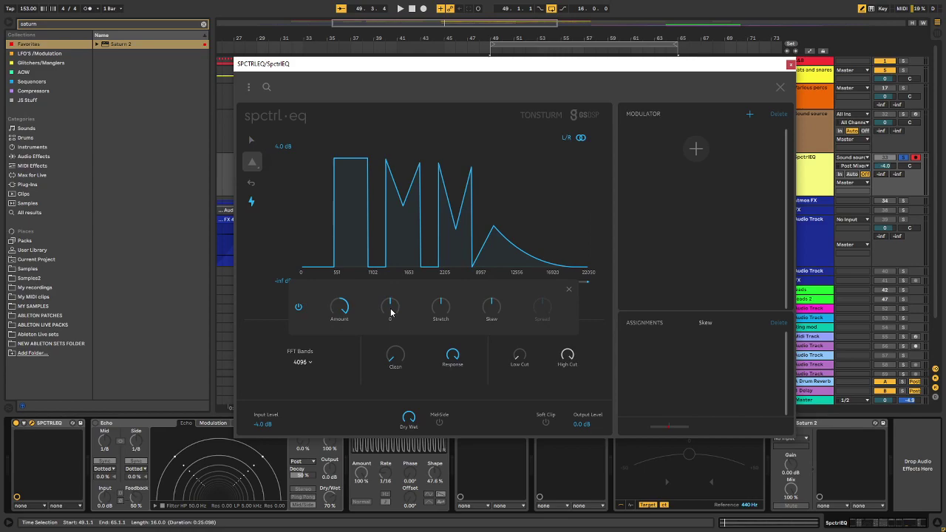
key(space)
drag(393, 314, 460, 309)
double_click(493, 312)
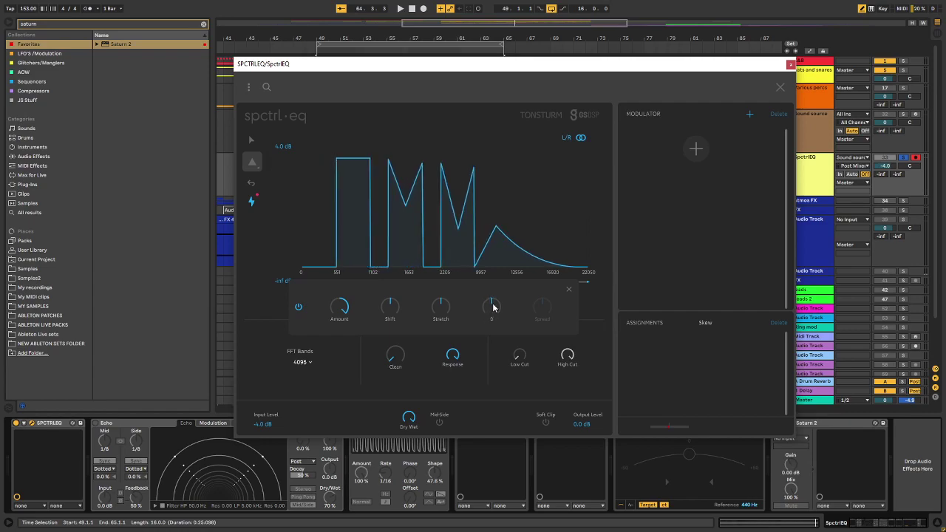
drag(496, 312, 496, 324)
key(space)
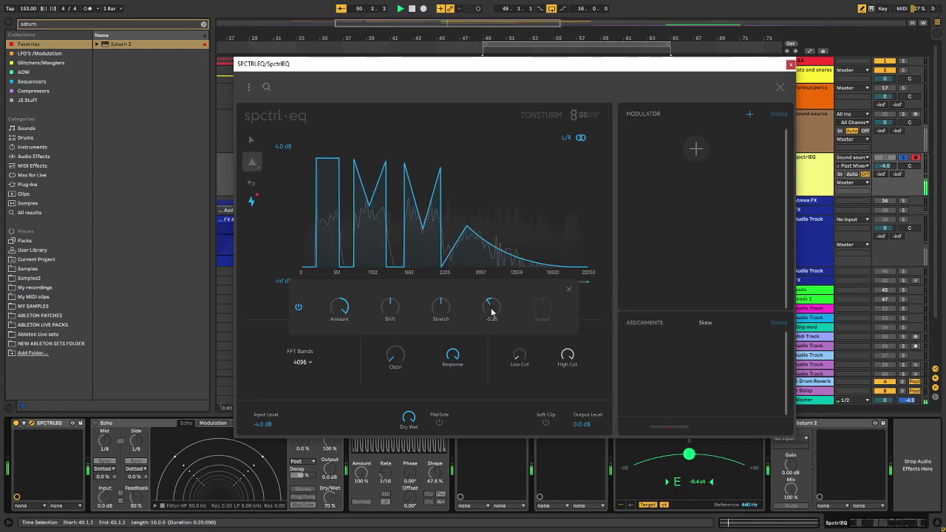
Audition small shifts of the skewed curve, reset Shift to its default, and stop playback.
mouse_move(390, 306)
mouse_down()
mouse_move(390, 322)
mouse_move(390, 287)
mouse_move(391, 309)
mouse_up()
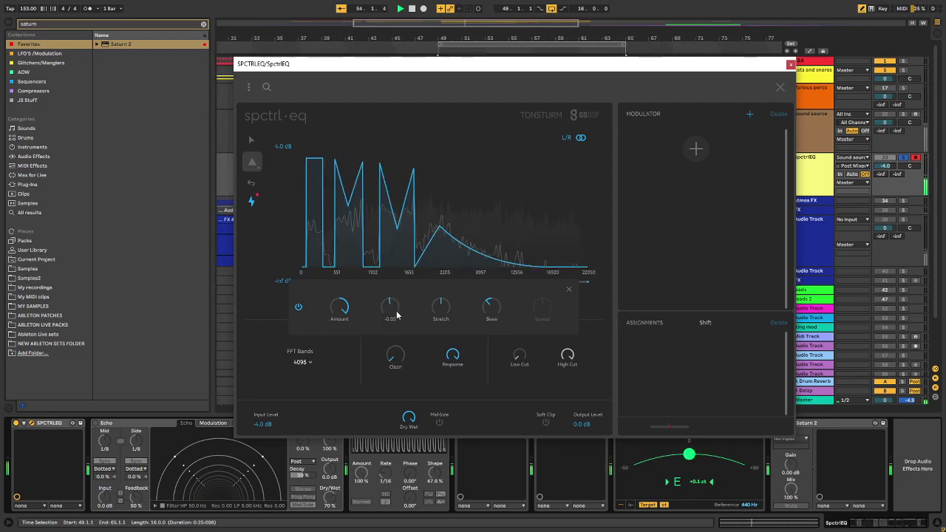
double_click(395, 313)
key(space)
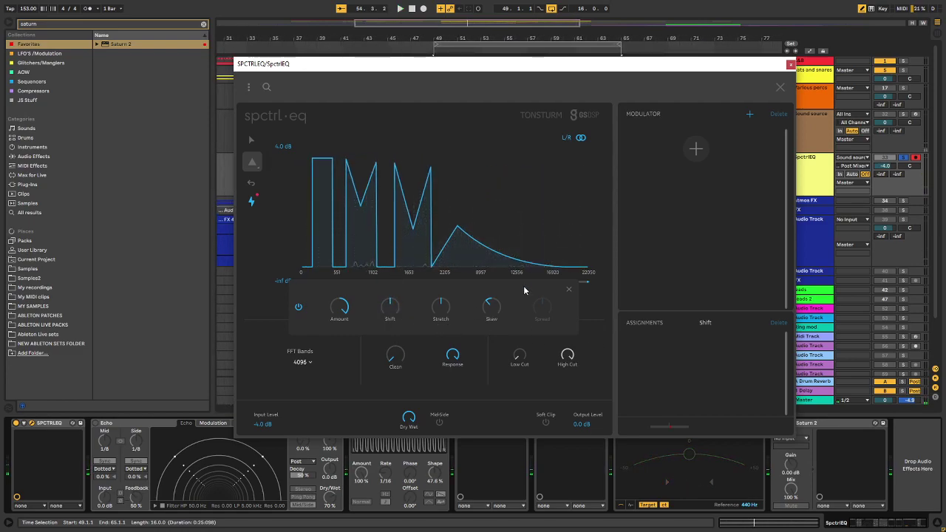
Add an LFO modulator synced to BPM Regular, with its waveform morphed into a triangle.
click(693, 151)
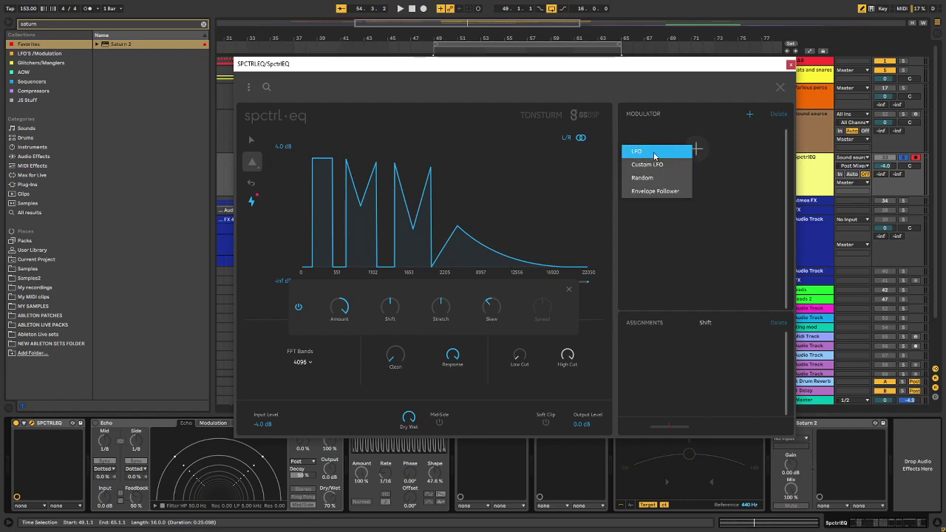
click(687, 151)
click(756, 165)
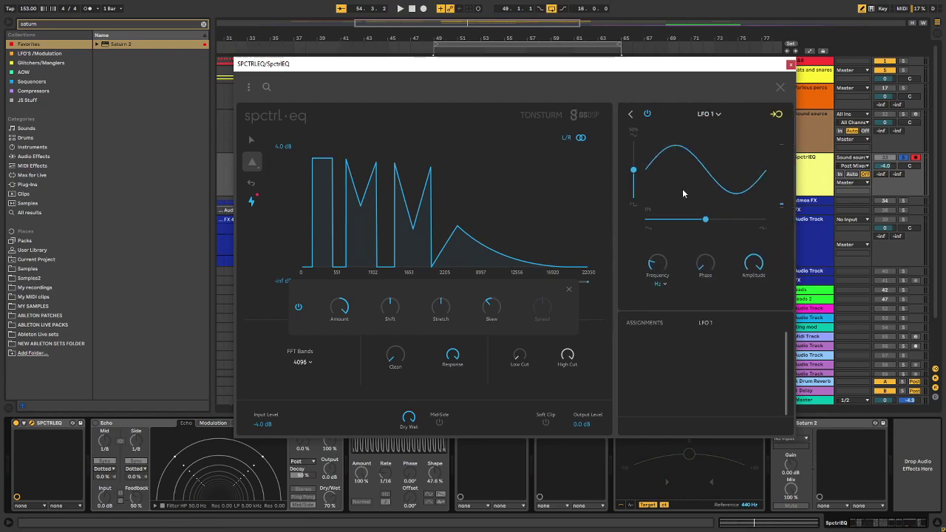
click(657, 284)
mouse_move(659, 302)
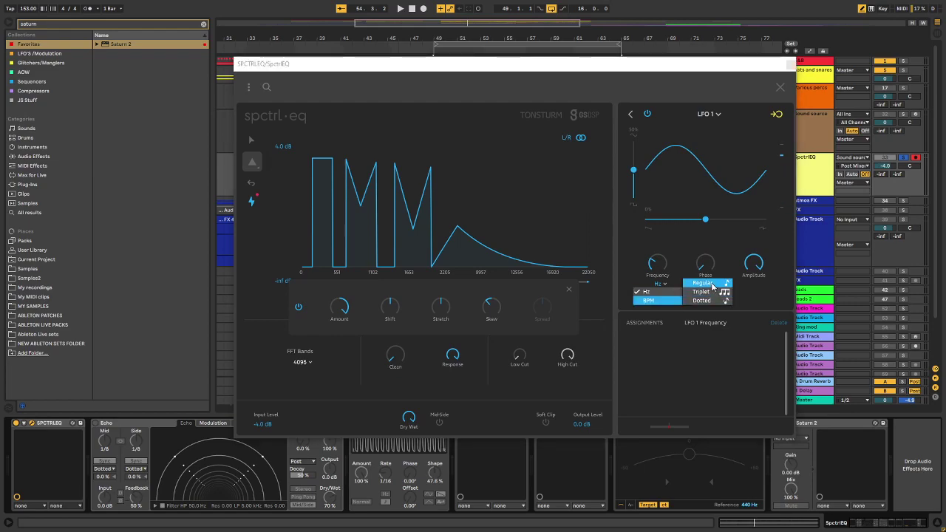
click(702, 282)
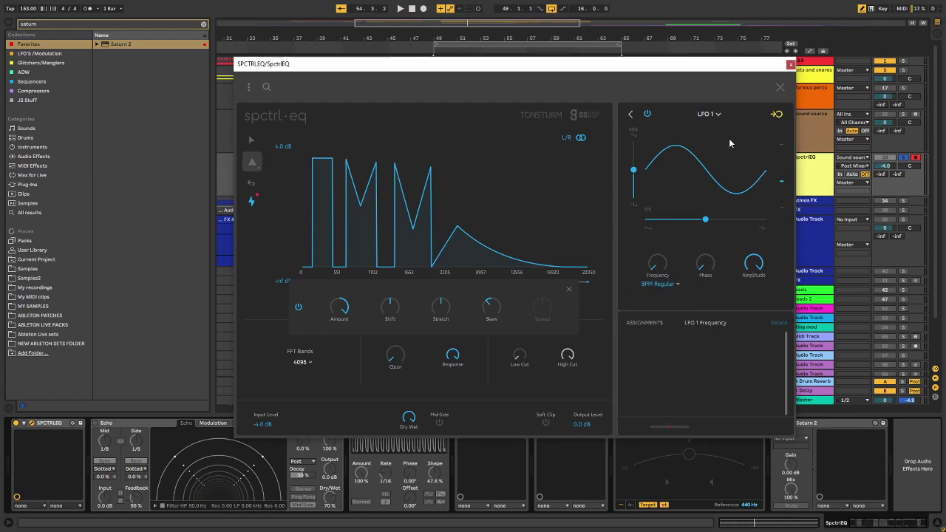
drag(633, 170, 633, 156)
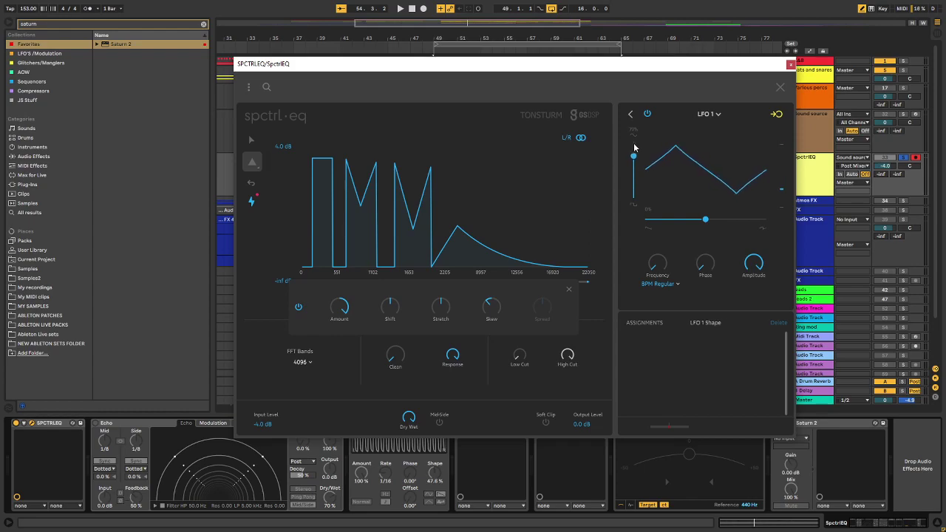
Assign LFO 1 to the curve's Shift with a positive modulation depth and play back the moving bands.
click(775, 115)
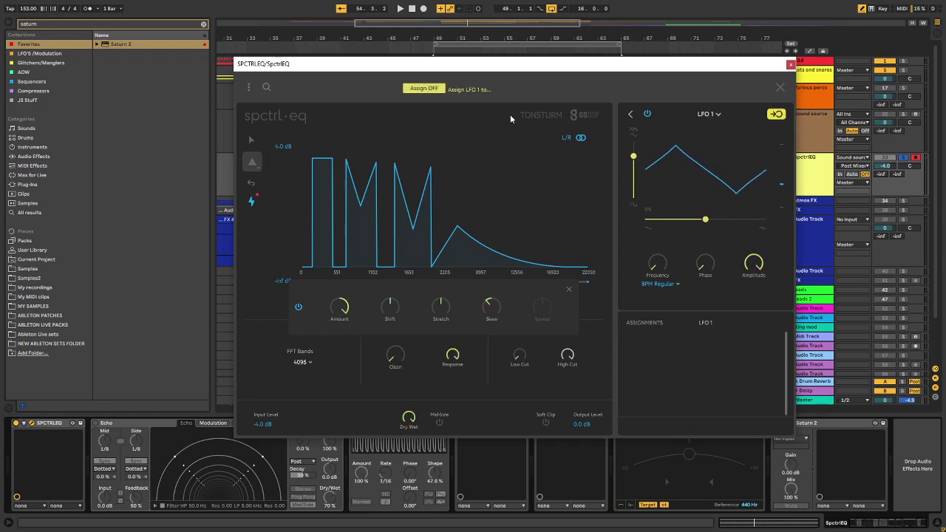
drag(372, 309, 374, 310)
key(space)
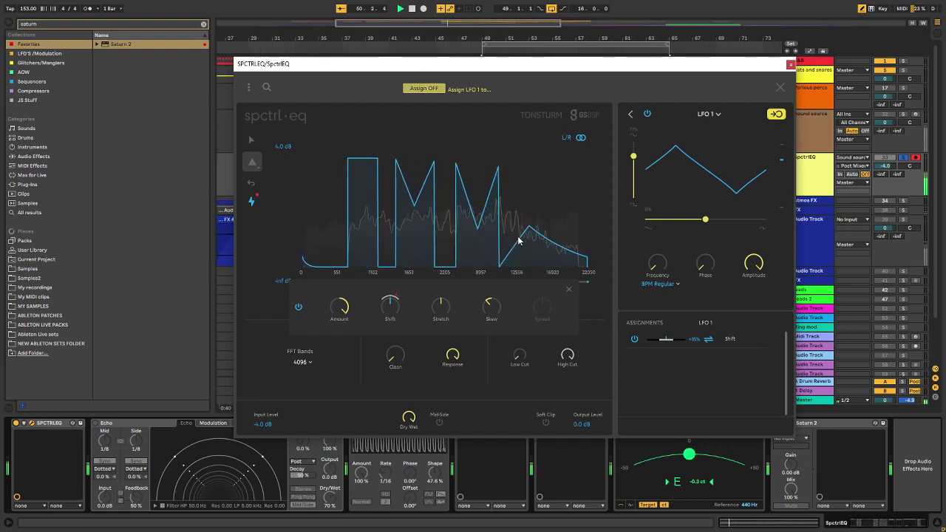
Set Shift to about 0.21, increase Stretch so the bands repeat, lower the High Cut, and close the equalizer window.
mouse_move(442, 300)
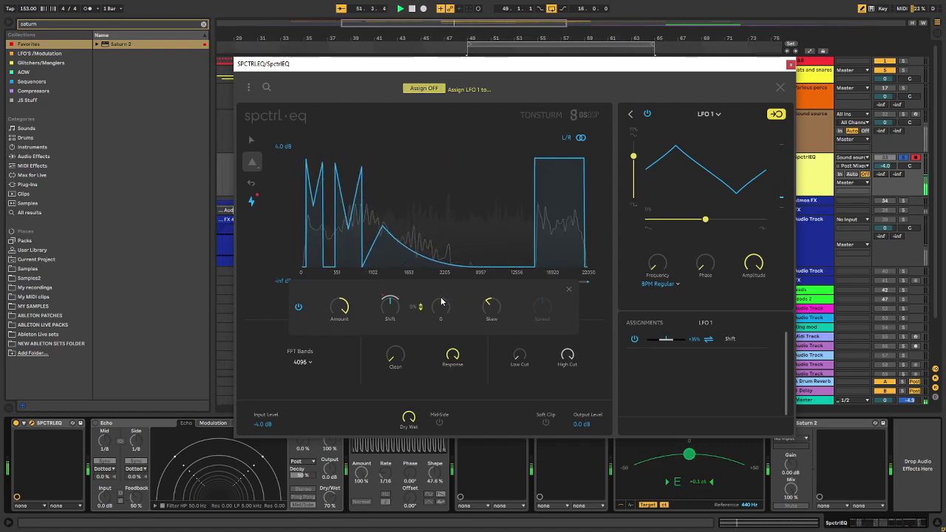
mouse_move(483, 304)
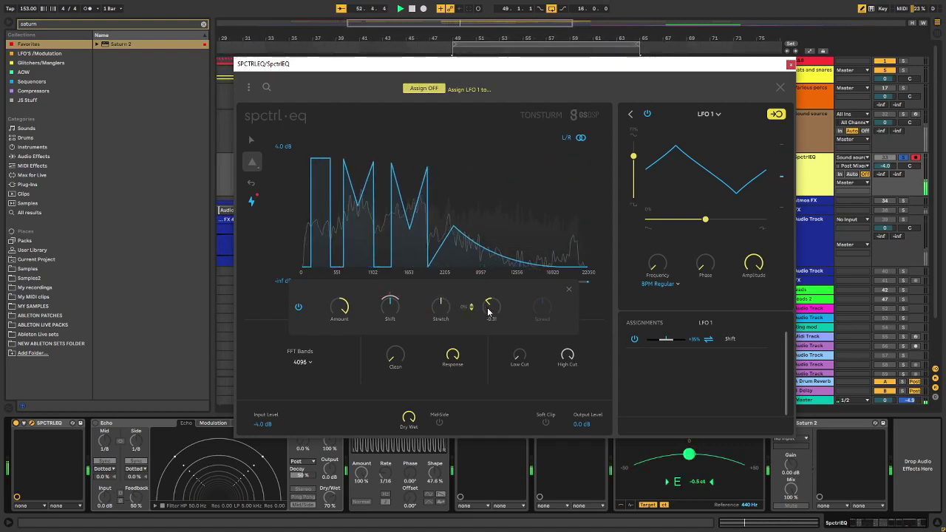
mouse_move(388, 306)
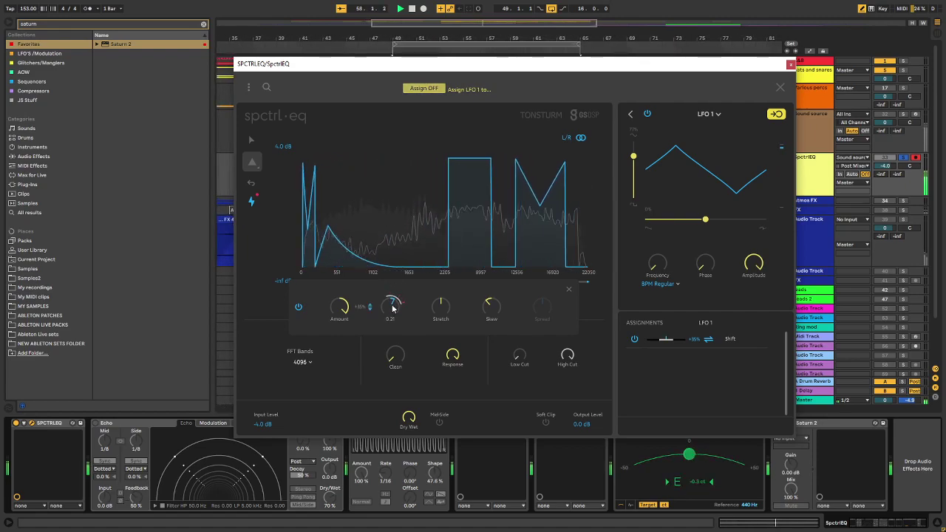
drag(568, 354, 568, 374)
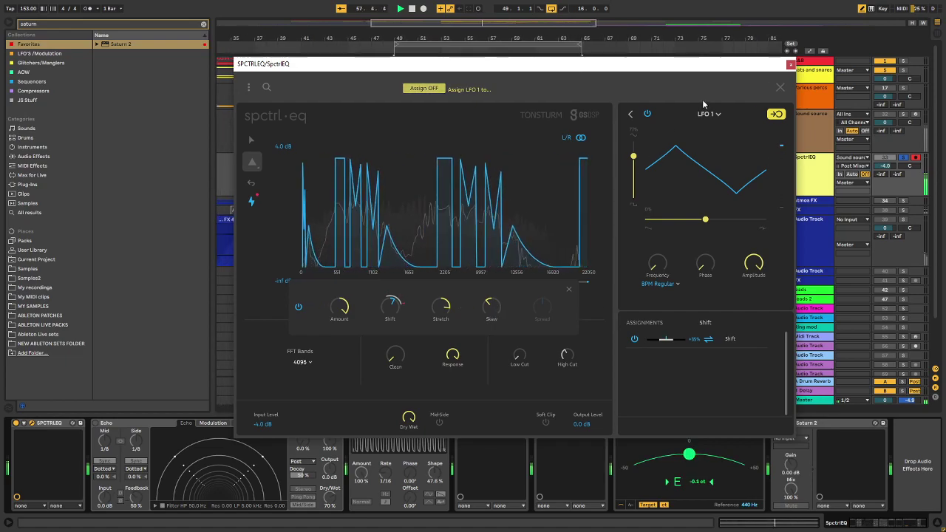
click(780, 88)
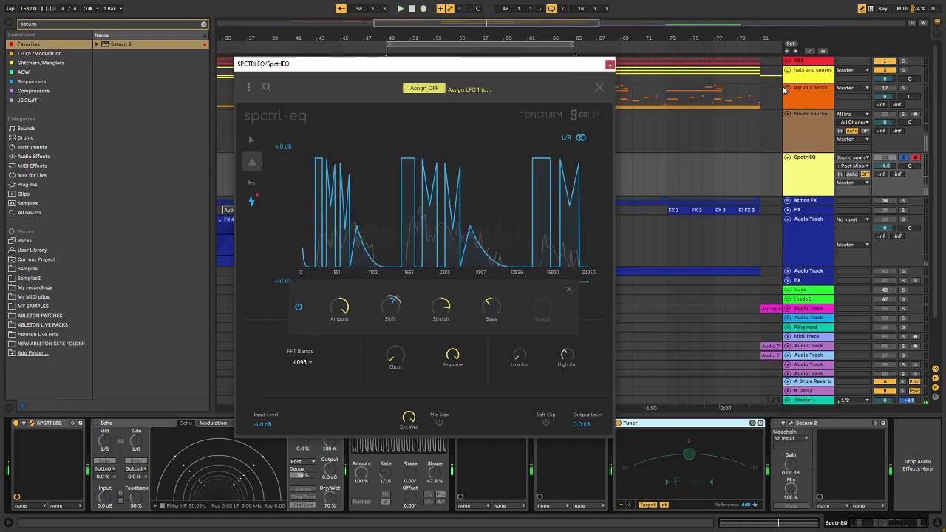
click(609, 65)
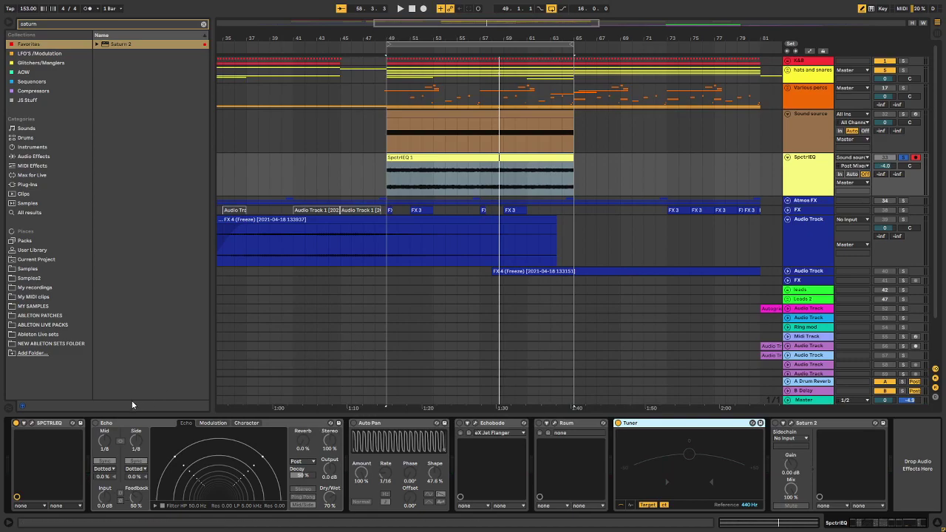
Enable Echo, Auto Pan, Echobode, Raum and Saturn 2 on the SpctrlEQ track, one at a time, while the full mix plays.
click(95, 424)
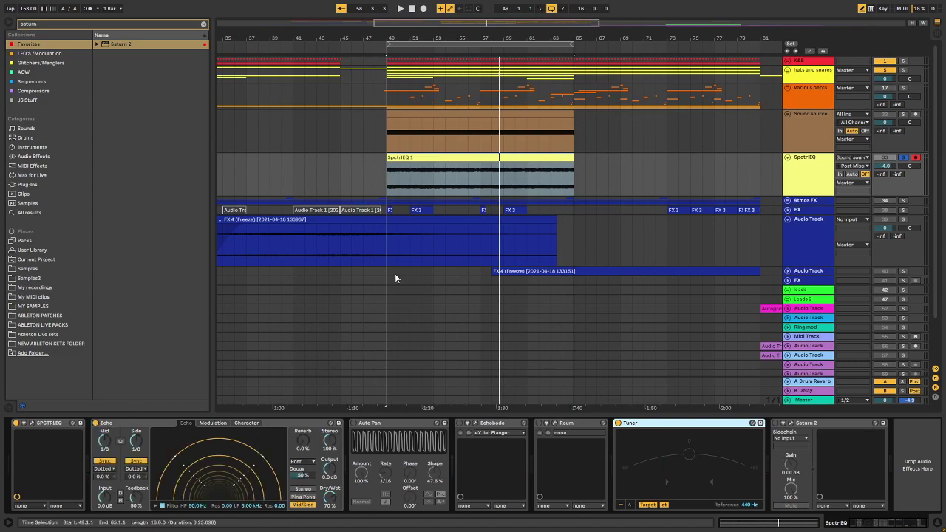
key(space)
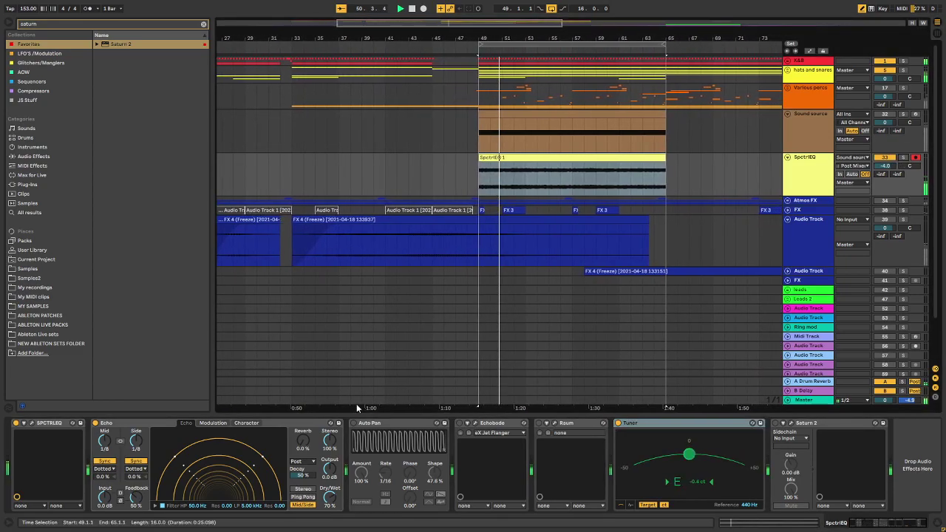
click(355, 424)
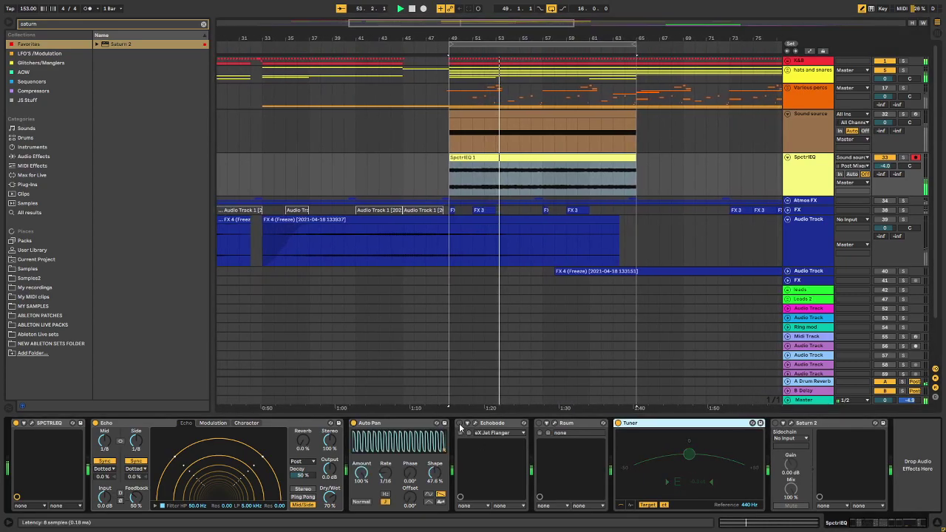
click(460, 423)
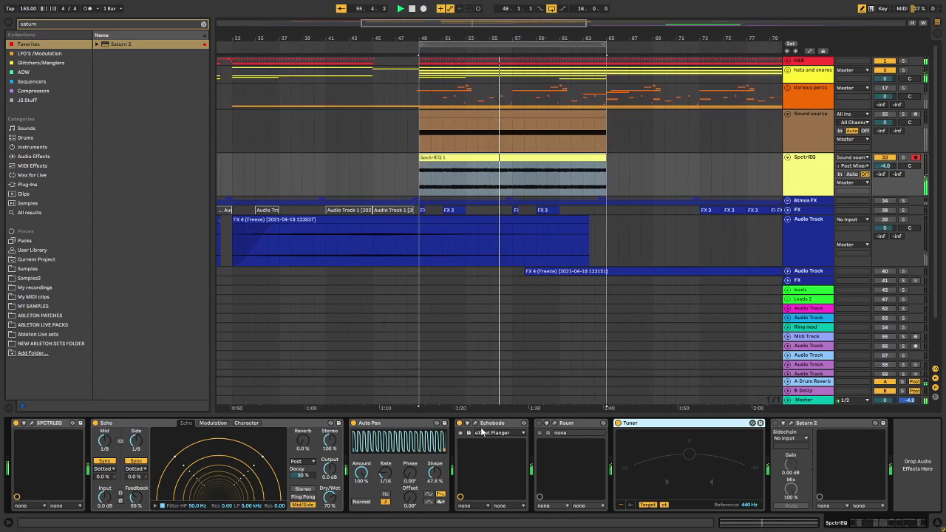
click(556, 424)
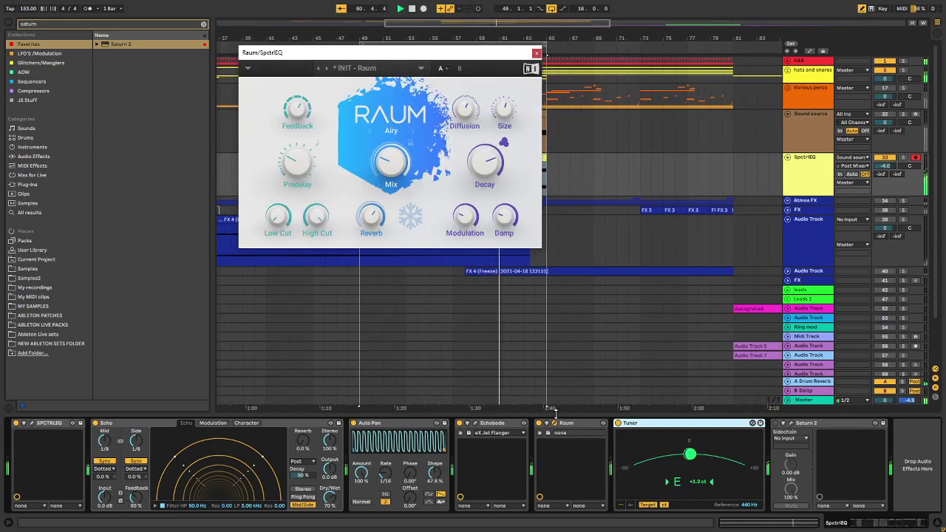
click(776, 423)
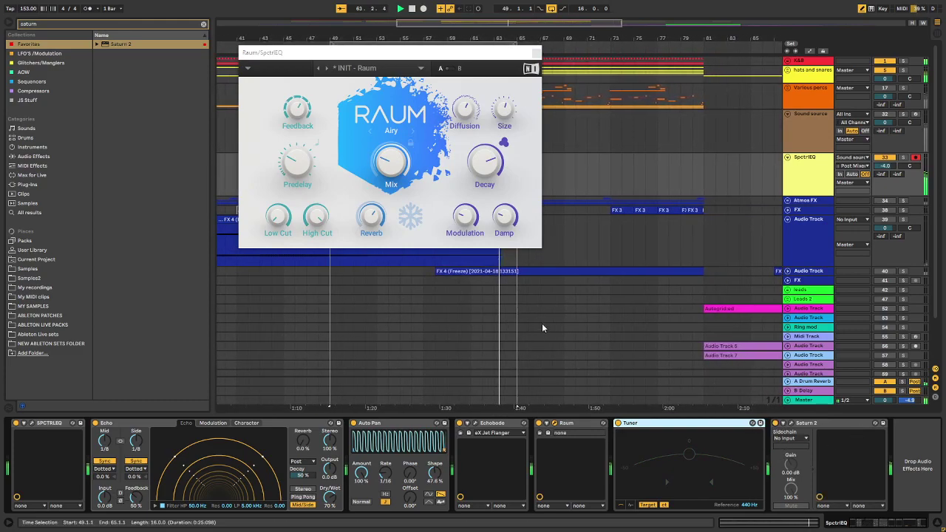
Set Raum's Mix to 51.5 %, raise its Feedback, and shorten its Decay to 4 s.
click(391, 161)
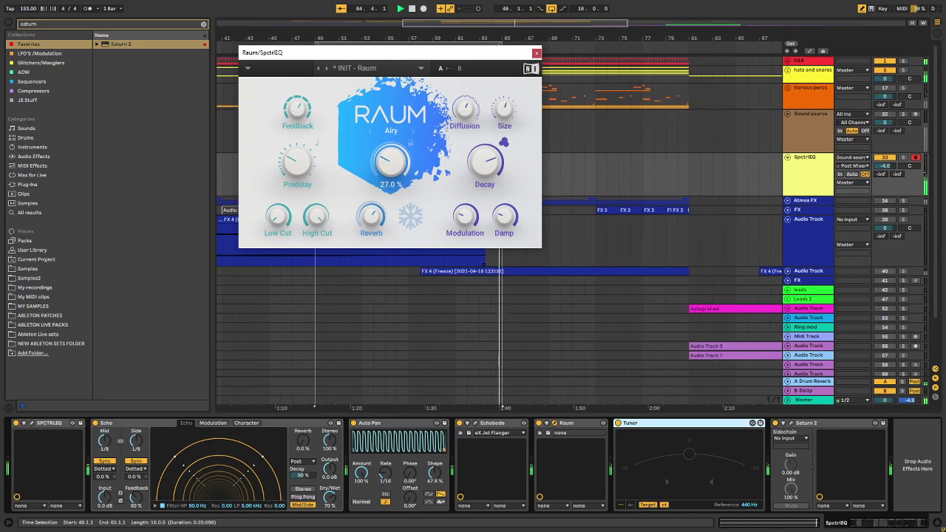
drag(391, 161, 390, 131)
drag(296, 113, 296, 86)
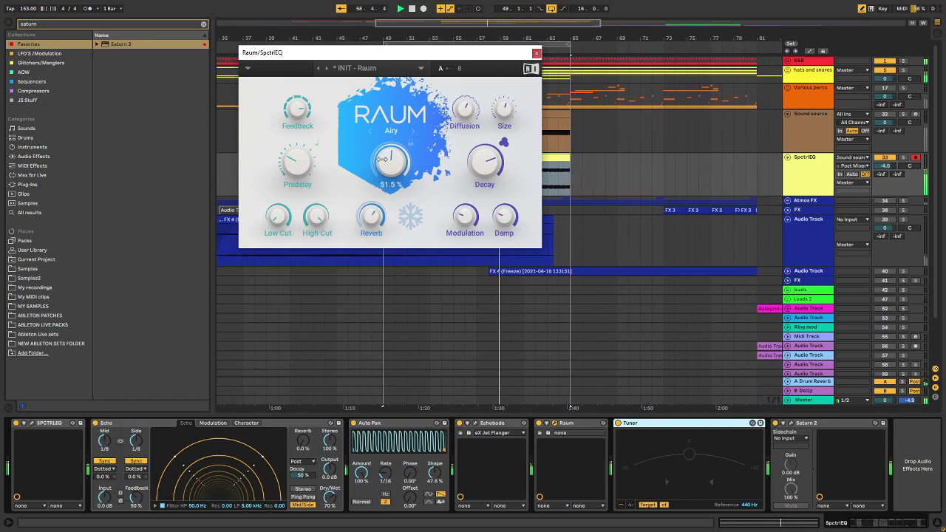
mouse_move(485, 163)
drag(484, 162, 485, 185)
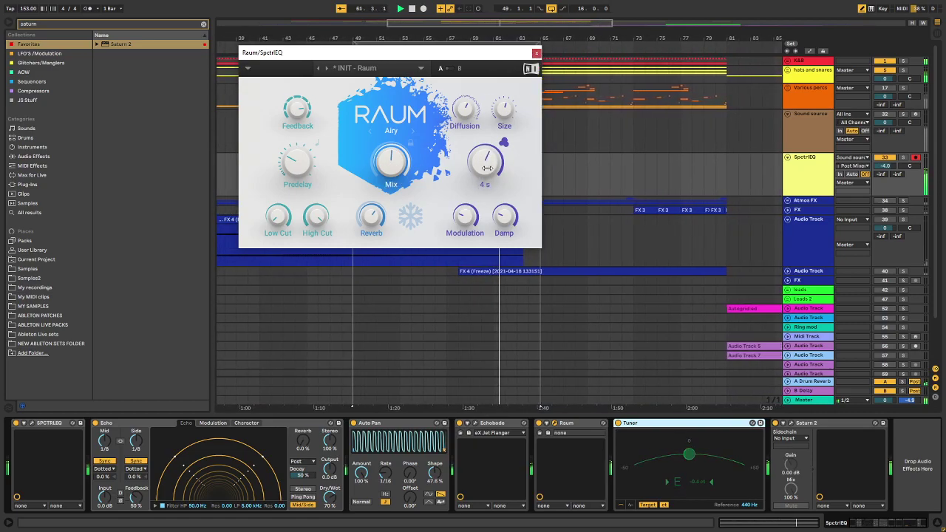
mouse_move(377, 219)
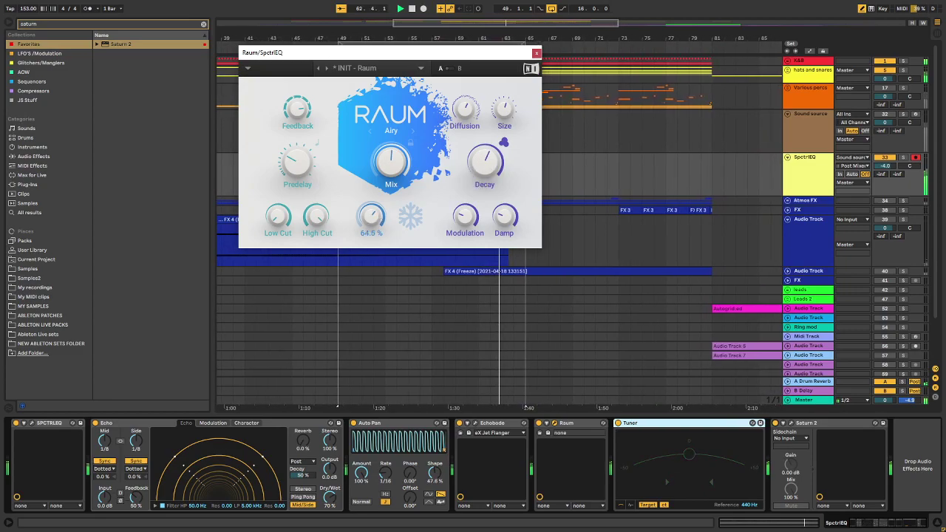
Set Raum's Decay to 5.9 s and its Feedback to 71.5 % while the mix plays.
mouse_move(485, 162)
mouse_down()
mouse_move(485, 147)
mouse_move(485, 165)
mouse_up()
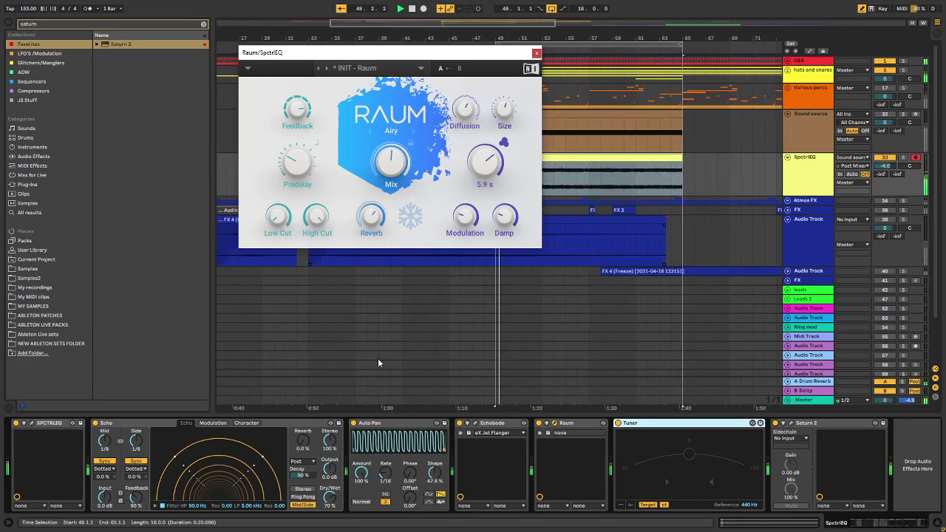
mouse_move(361, 473)
mouse_down()
mouse_move(361, 527)
mouse_move(362, 477)
mouse_up()
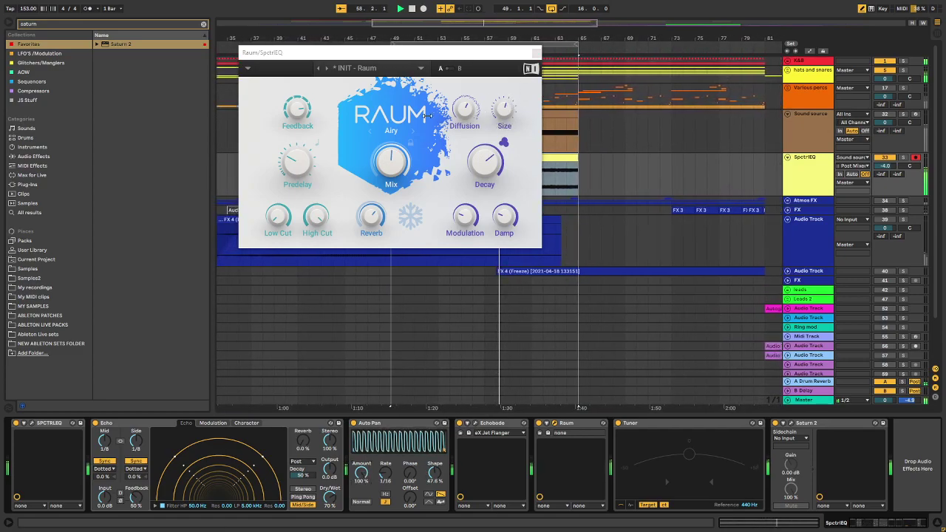
mouse_move(296, 116)
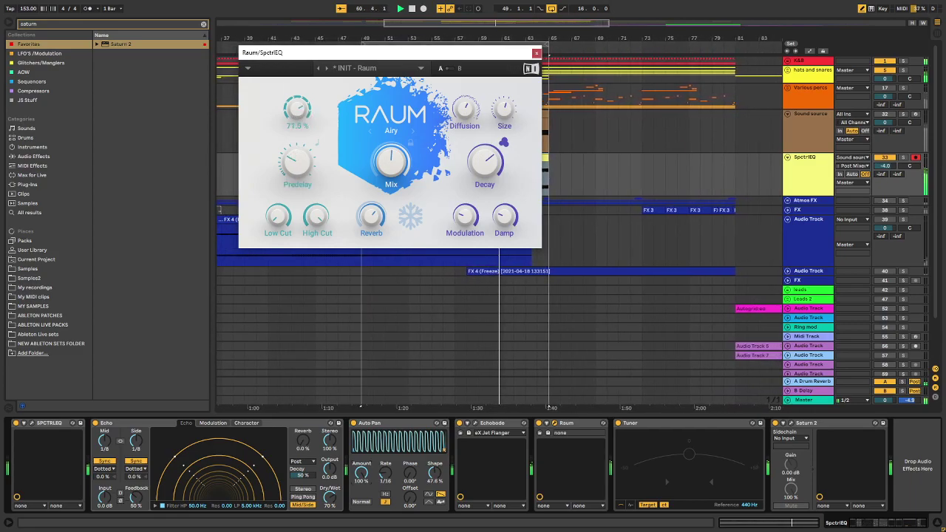
Open Echobode, set its Feedback Amount to -0.20 dB and lower its Mix to about halfway.
click(474, 425)
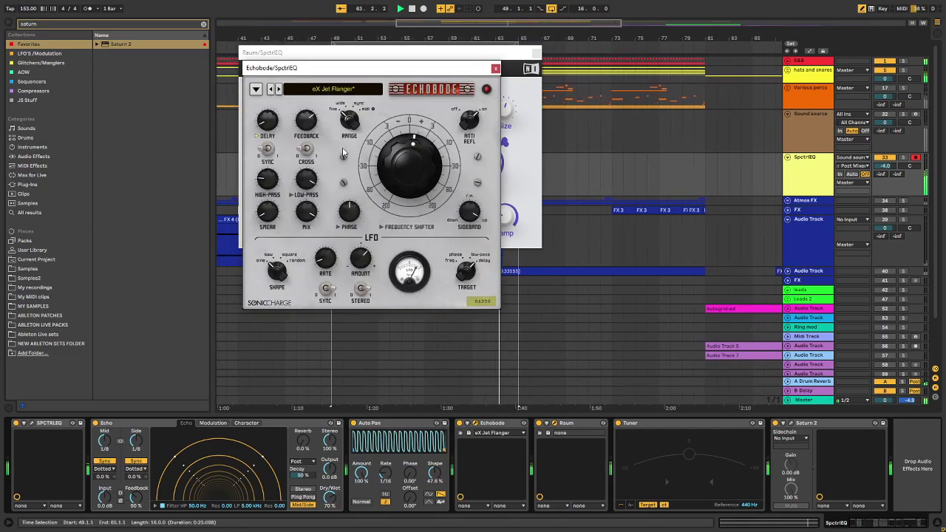
mouse_move(306, 122)
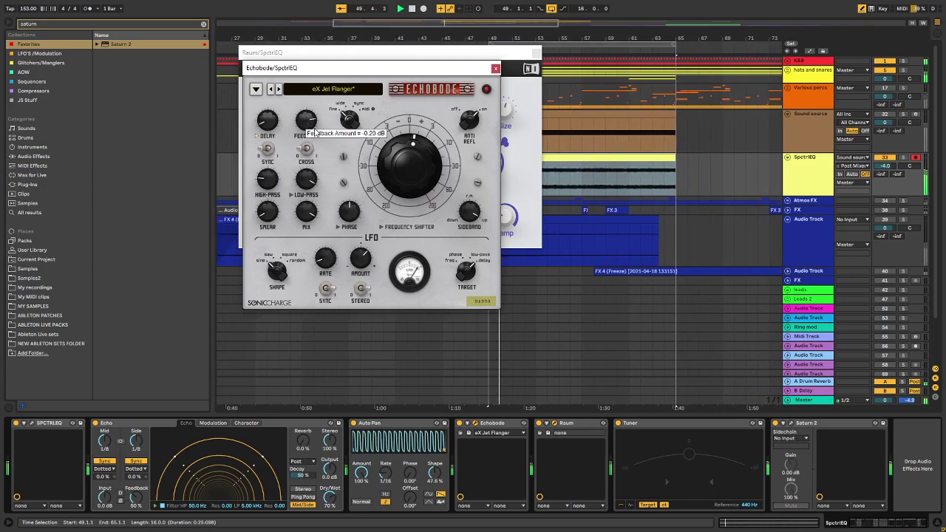
mouse_move(312, 221)
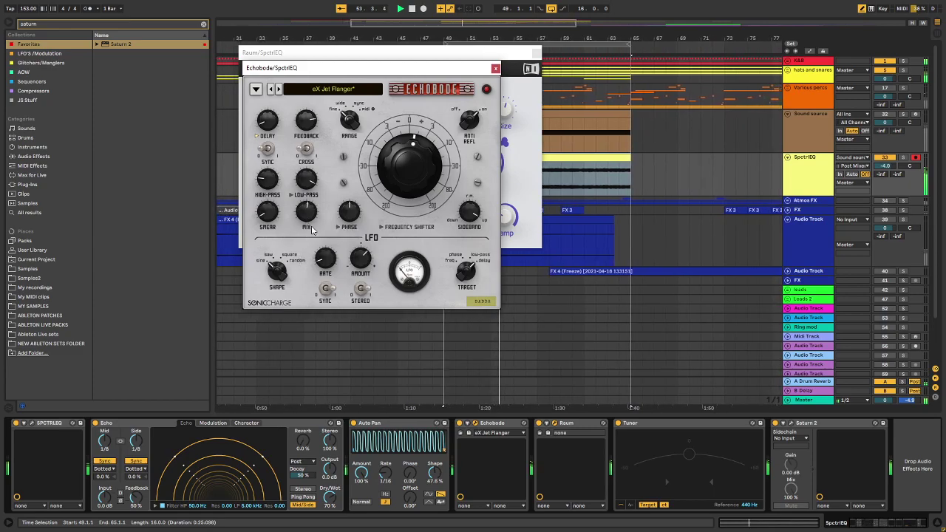
Lower Raum's High Cut and Reverb, set Decay to 7.1 s and Low Cut to -7.90 dB, and close both effect windows.
click(444, 53)
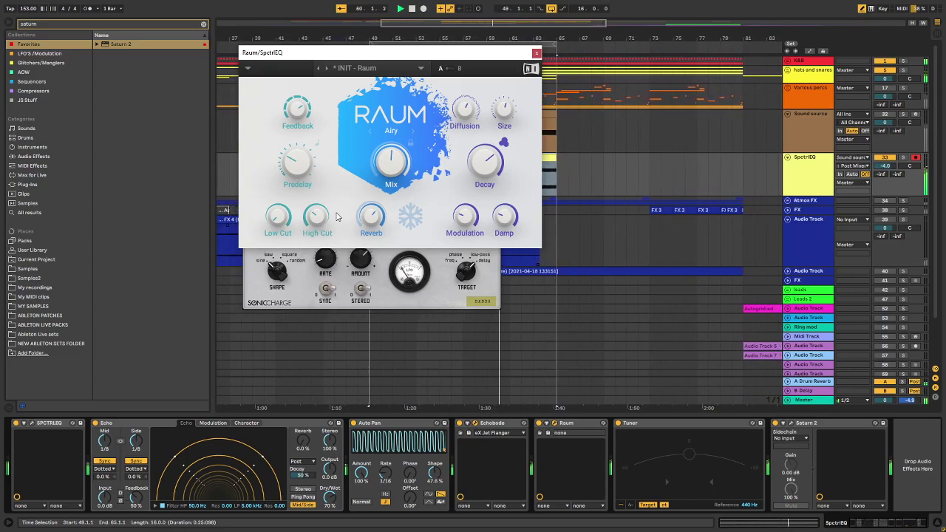
drag(381, 224, 381, 247)
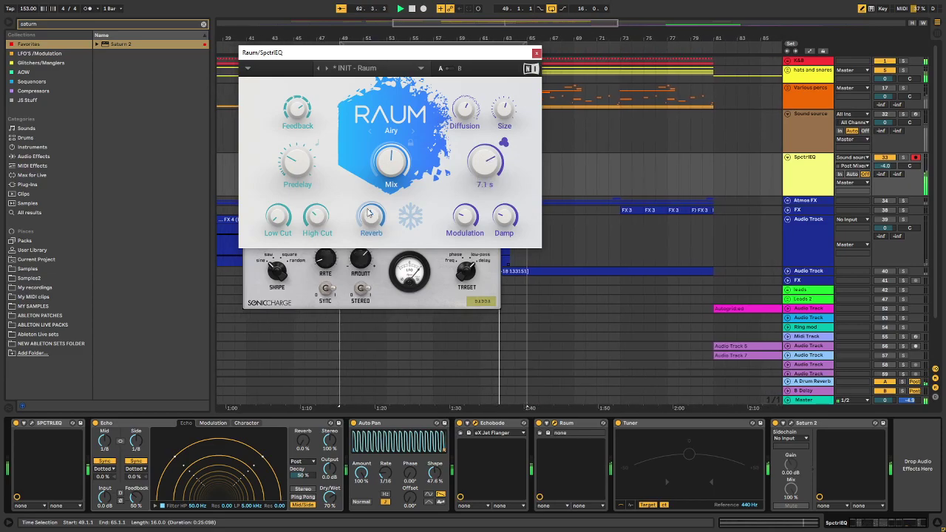
drag(278, 219, 278, 177)
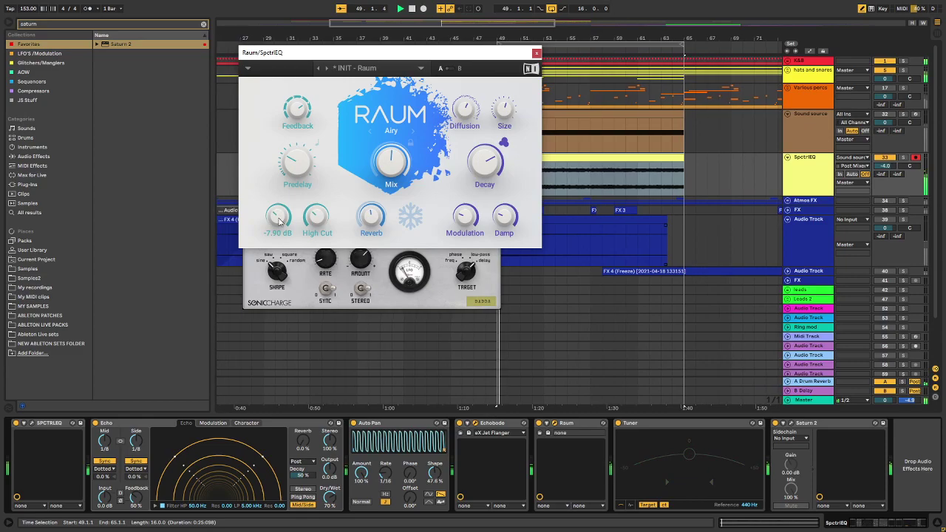
click(536, 53)
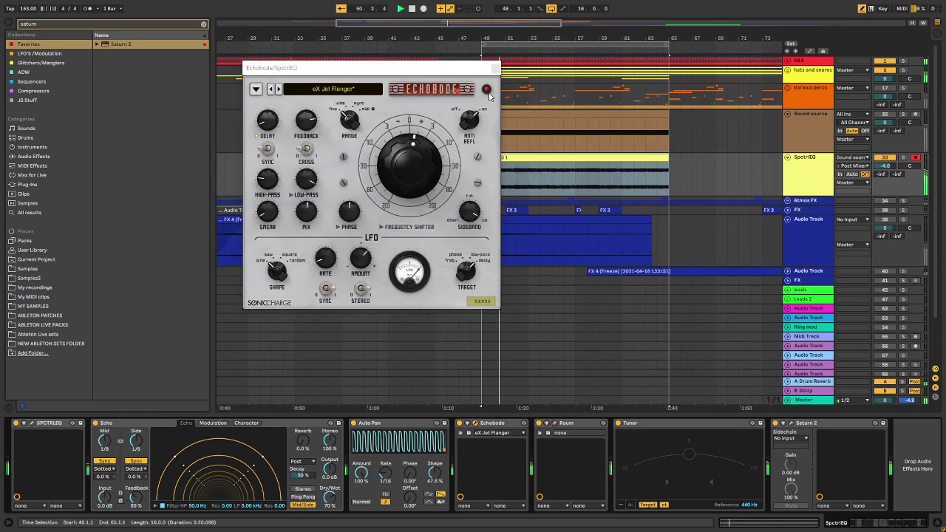
click(494, 68)
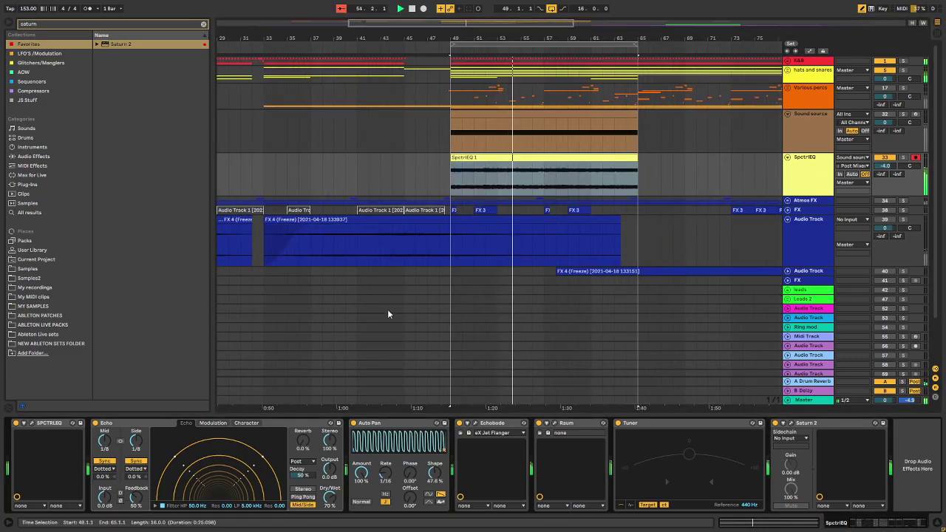
Find "auto" in the AOW collection and load the audio version of AUTOPLAY AoW v2.0 before SPCTRLEQ in the device chain.
click(74, 27)
text(auto)
click(47, 72)
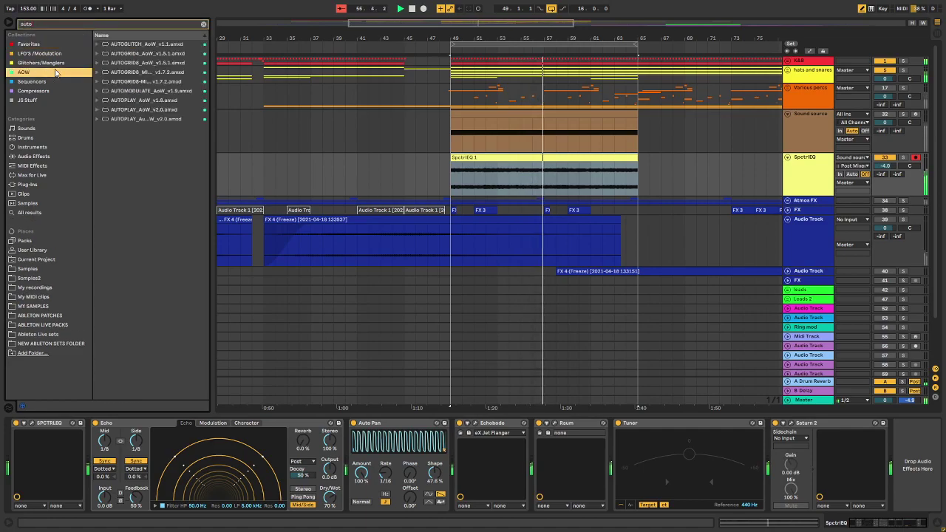
click(146, 64)
click(147, 54)
click(147, 45)
click(142, 82)
click(147, 119)
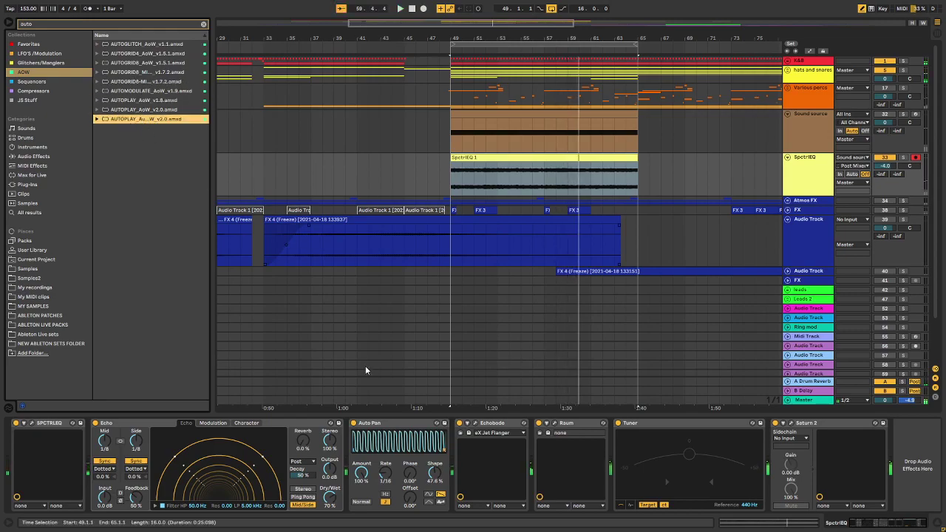
drag(89, 390, 22, 473)
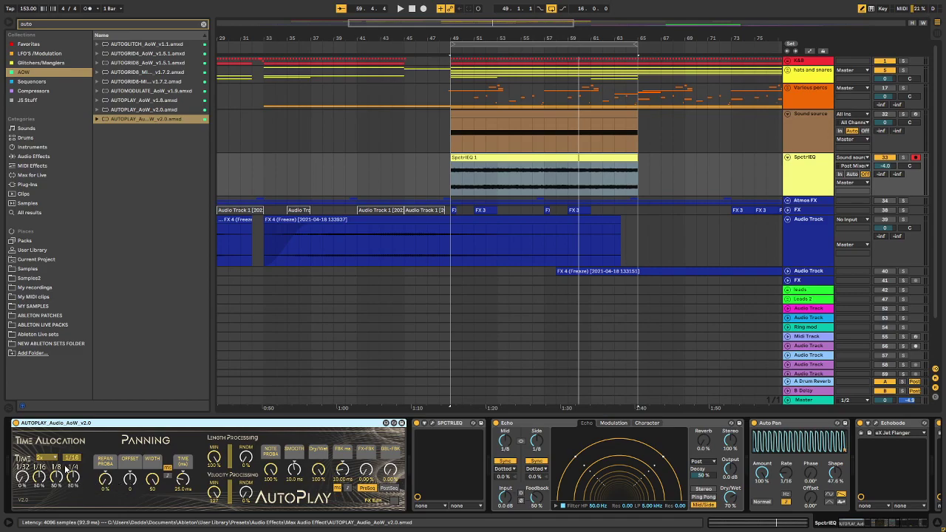
Set AutoPlay's minimum length to 17 %, length randomization to 100 % and multiplier to 2x during playback, then bypass it and stop.
click(248, 464)
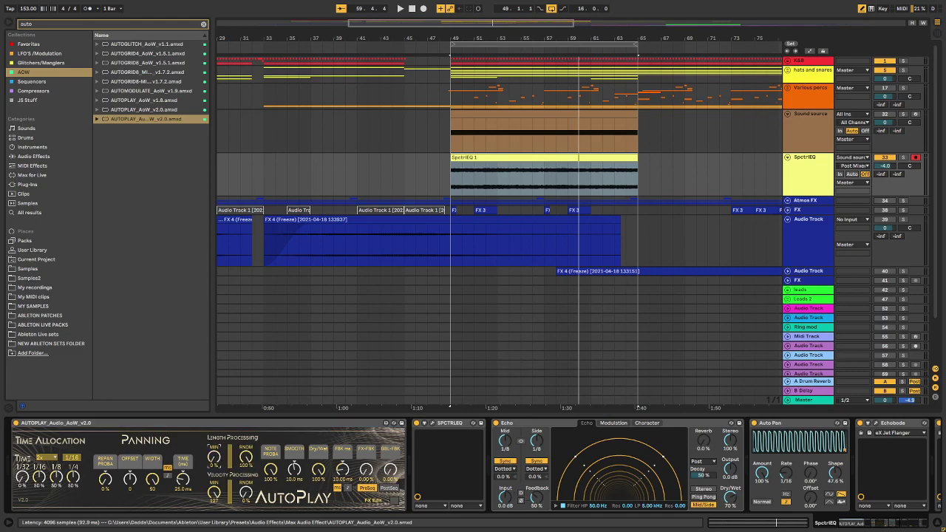
key(space)
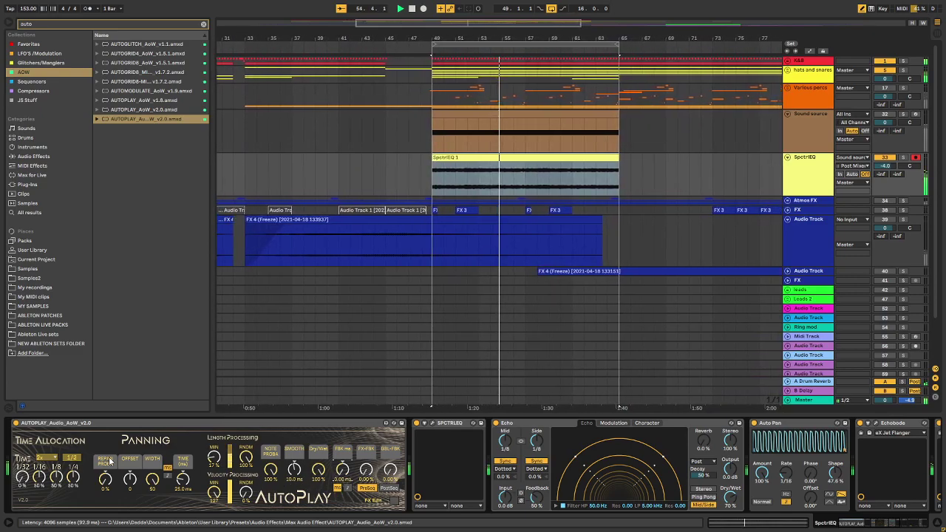
click(49, 458)
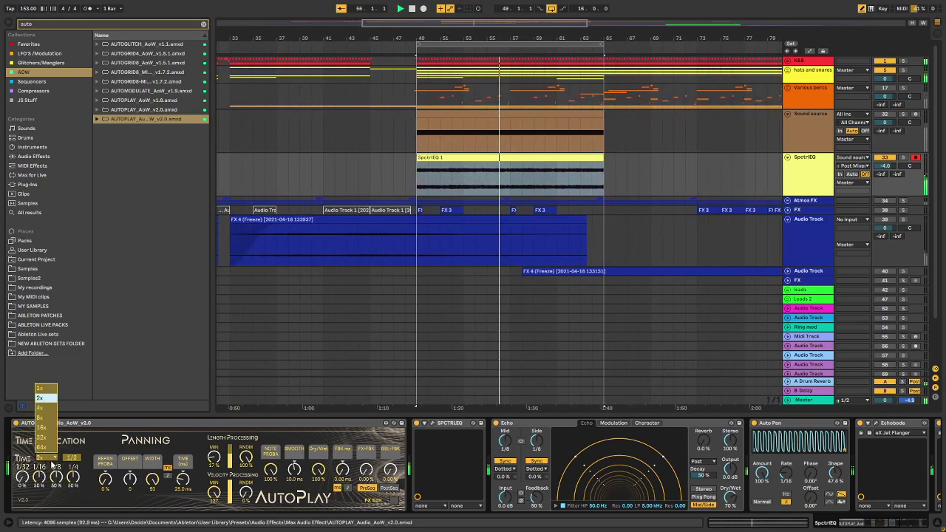
click(45, 397)
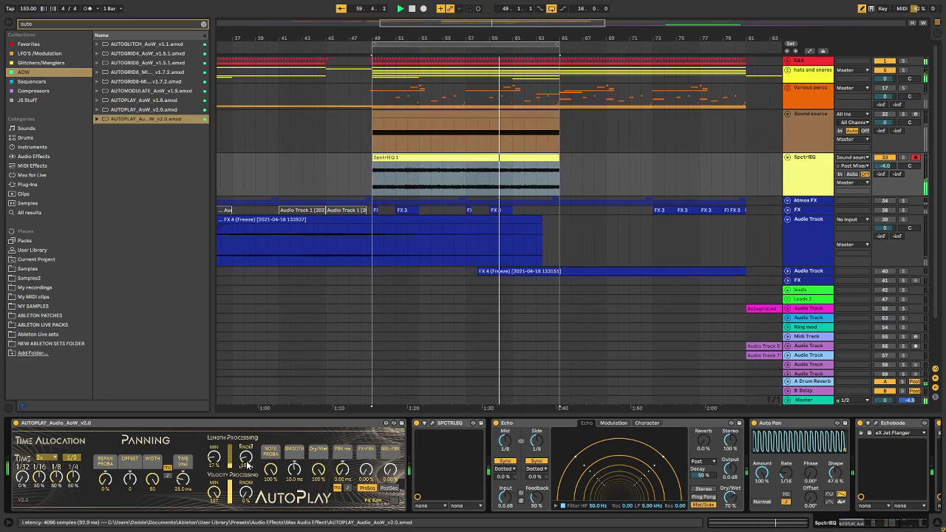
drag(247, 459, 246, 397)
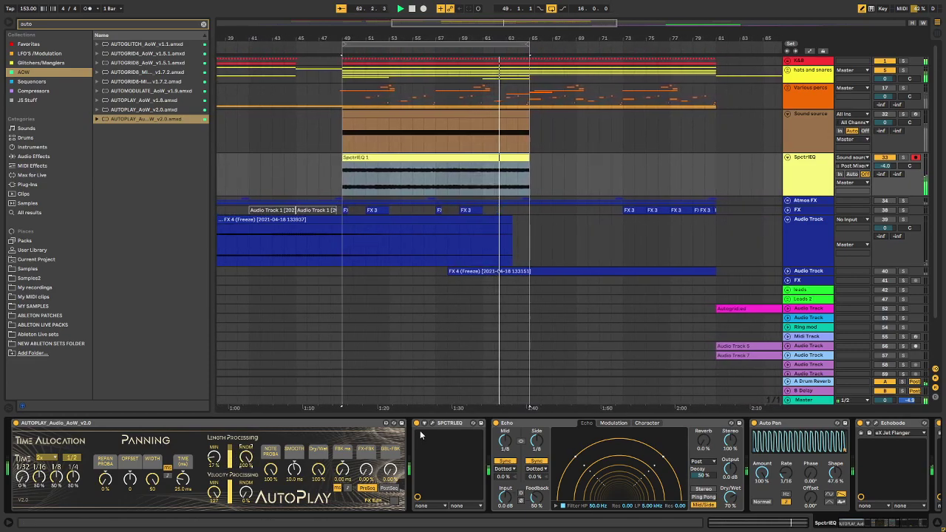
click(15, 423)
key(space)
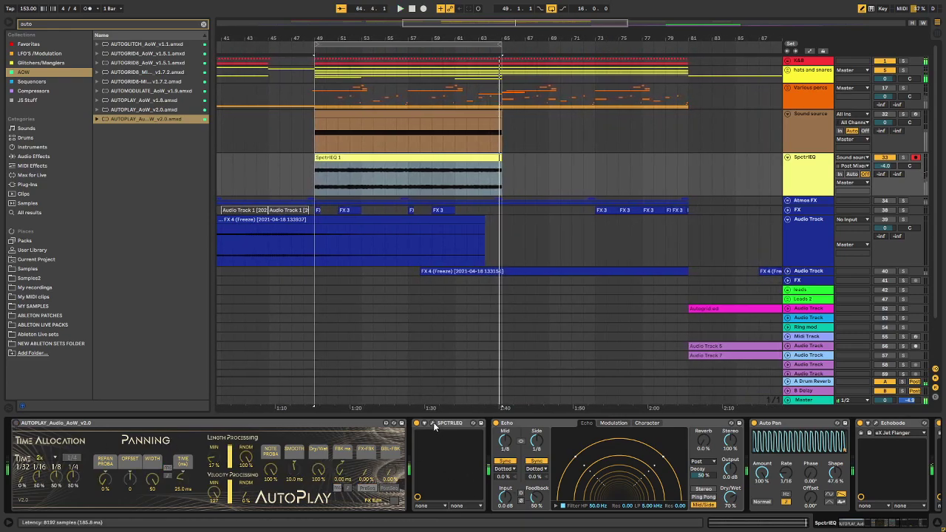
Open SPCTRLEQ with its curve modifiers shown, raise Clean to maximum, and close the window.
click(433, 424)
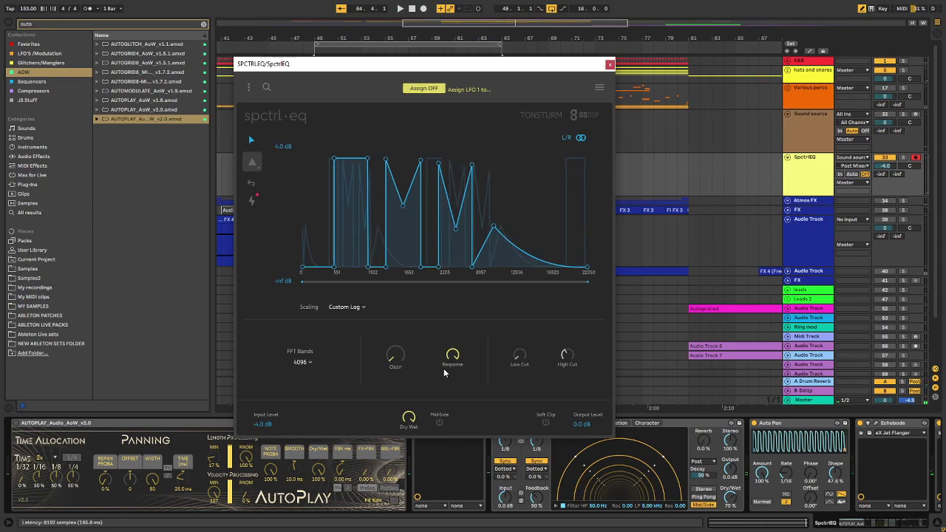
click(252, 198)
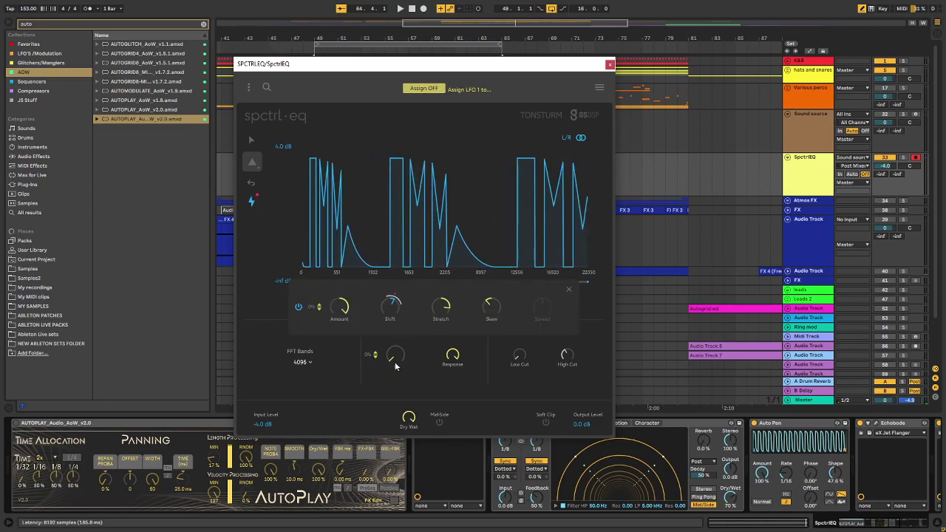
drag(399, 362, 399, 333)
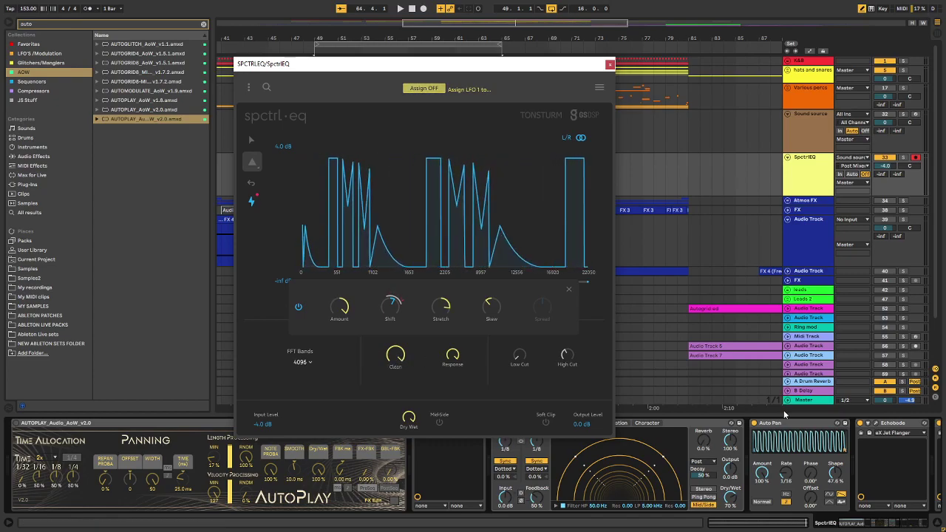
drag(575, 69, 446, 51)
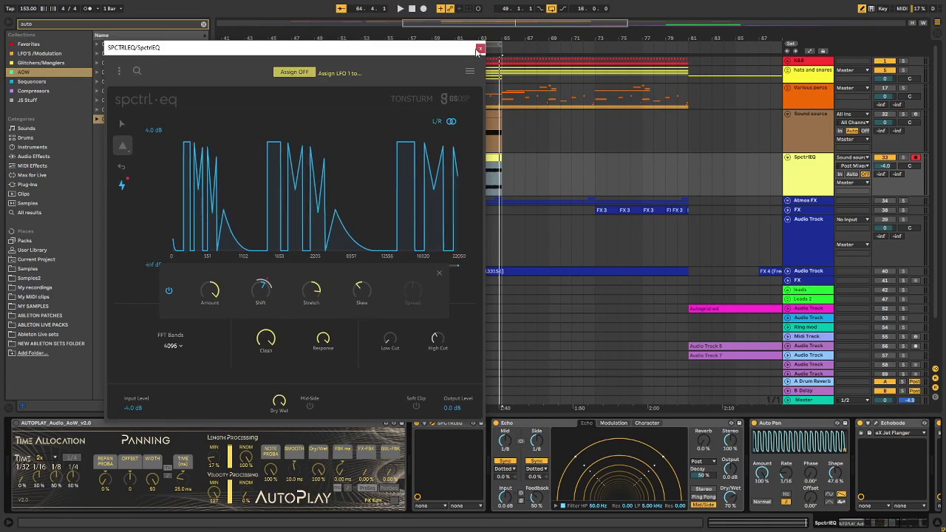
click(481, 48)
Bypass Echo, Auto Pan, Echobode, Raum and Tuner on the SpctrlEQ track.
click(910, 521)
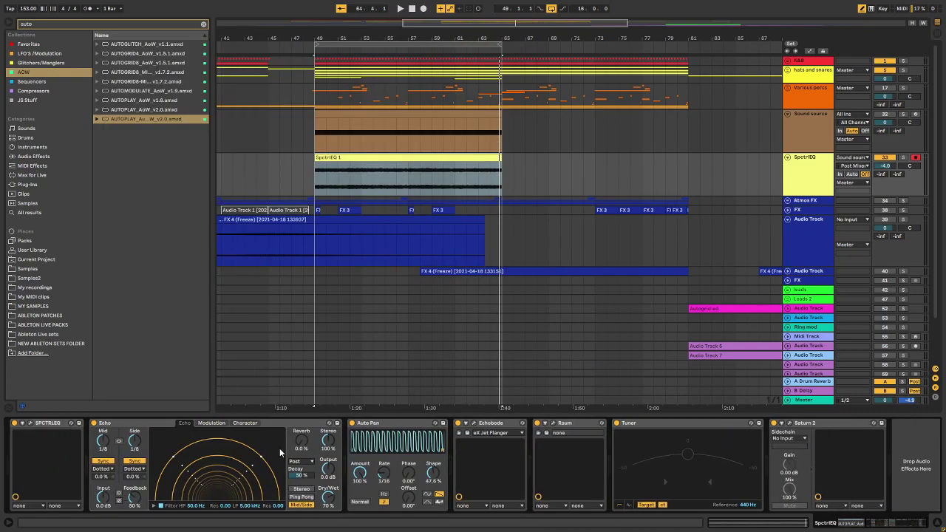
click(135, 426)
shift+click(646, 423)
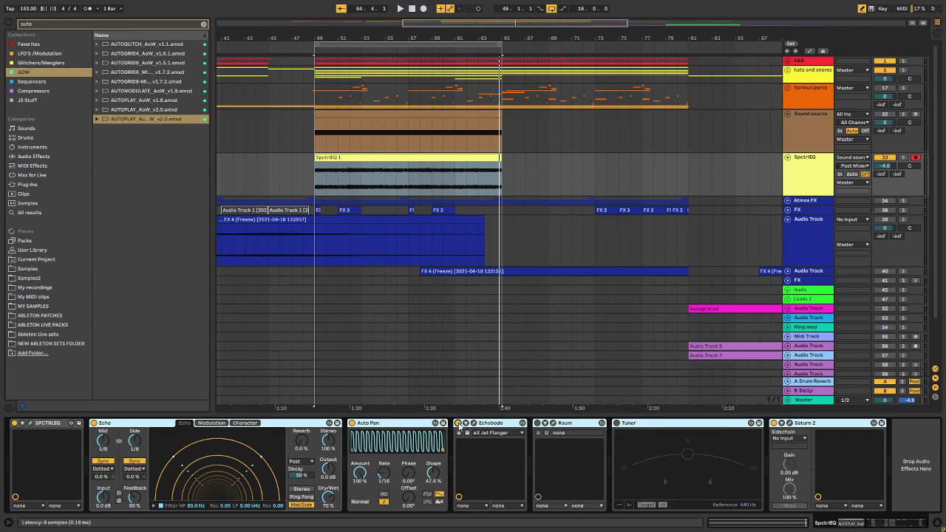
click(352, 423)
click(93, 423)
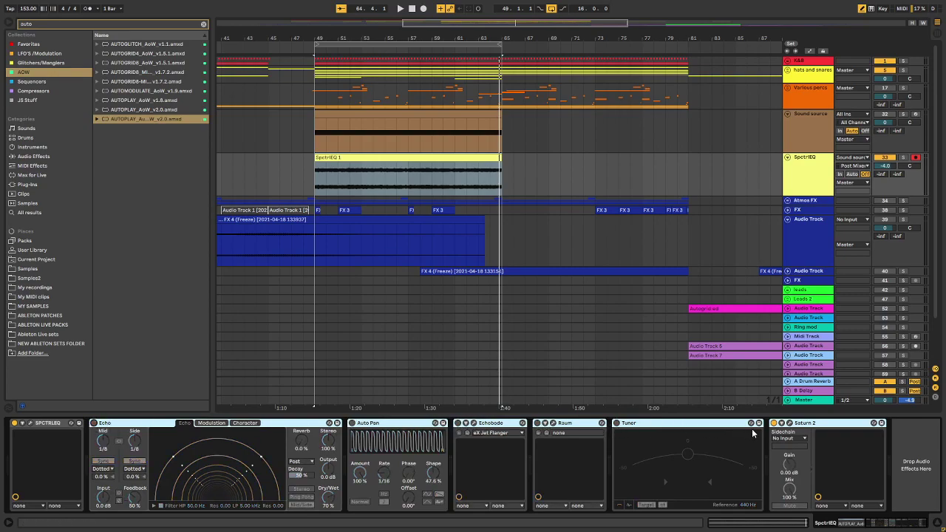
Play the loop with the SpctrlEQ track soloed, reopen SPCTRLEQ and set Clean to about halfway.
drag(875, 520, 729, 513)
key(space)
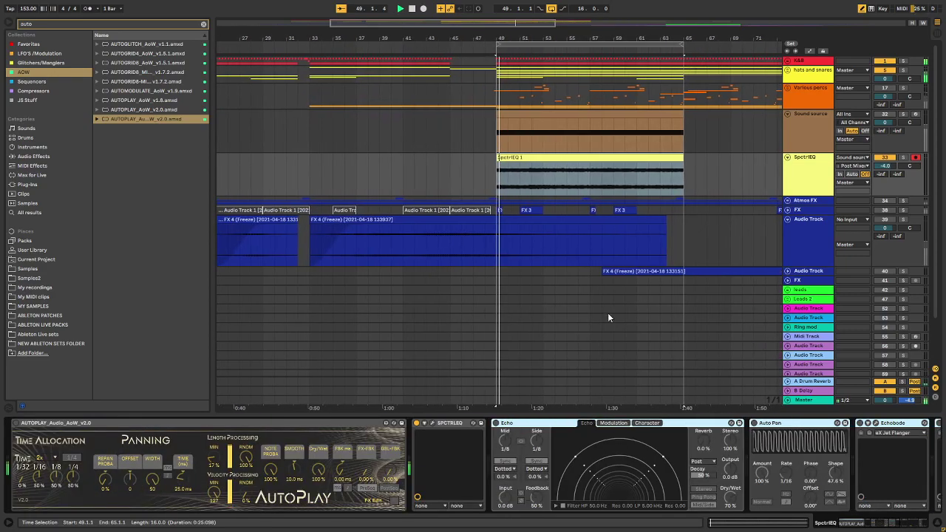
click(433, 423)
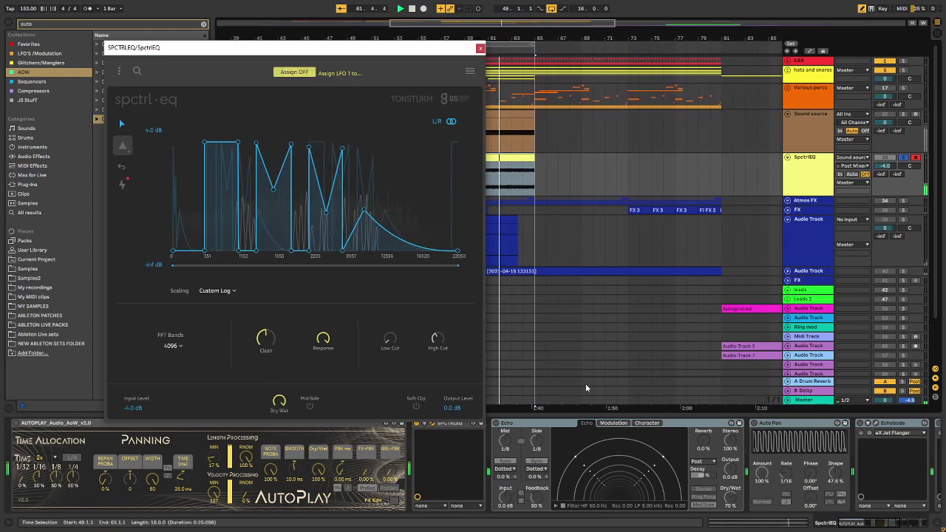
Re-enable Echo with its Dry/Wet at 48 %, and turn Auto Pan back on.
click(498, 426)
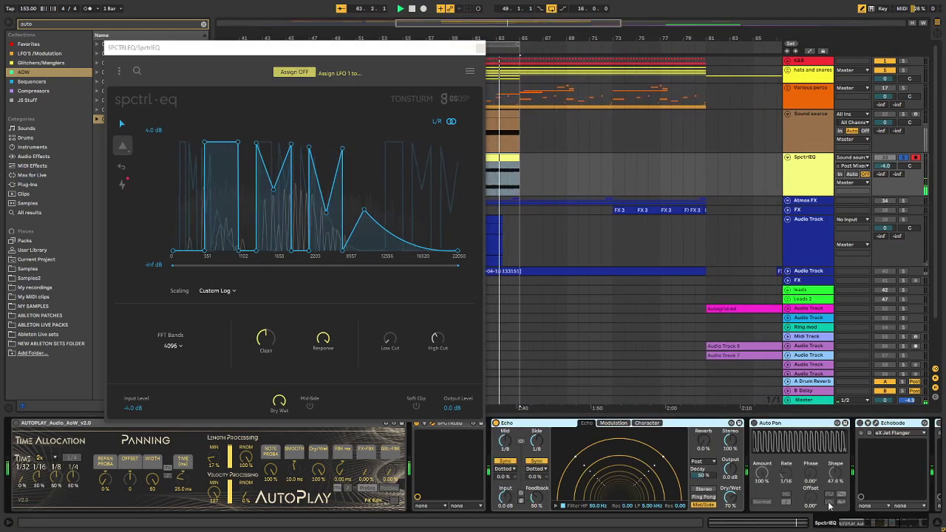
drag(878, 524, 893, 524)
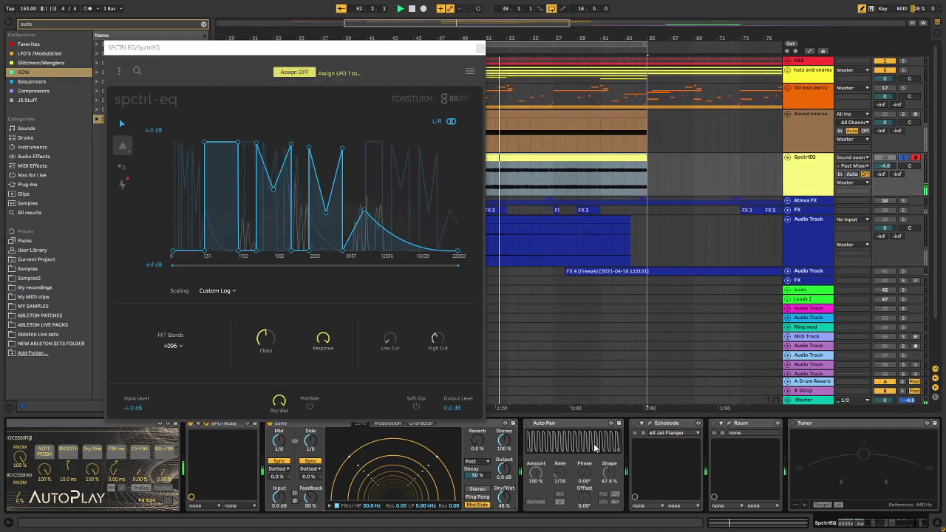
click(528, 424)
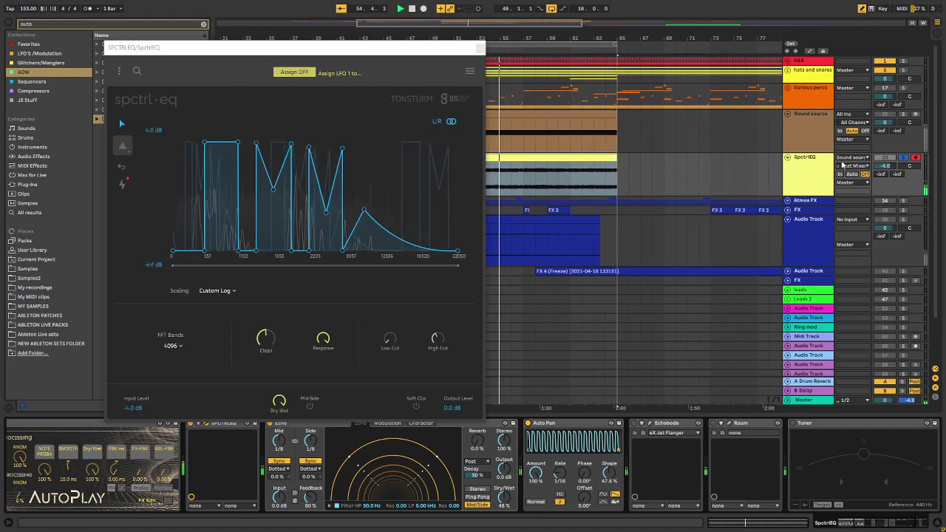
Search the browser for "uti", insert UTILITY RACK between SPCTRLEQ and Echo, and set its FIXED gain to 10.7 dB.
click(25, 45)
double_click(51, 24)
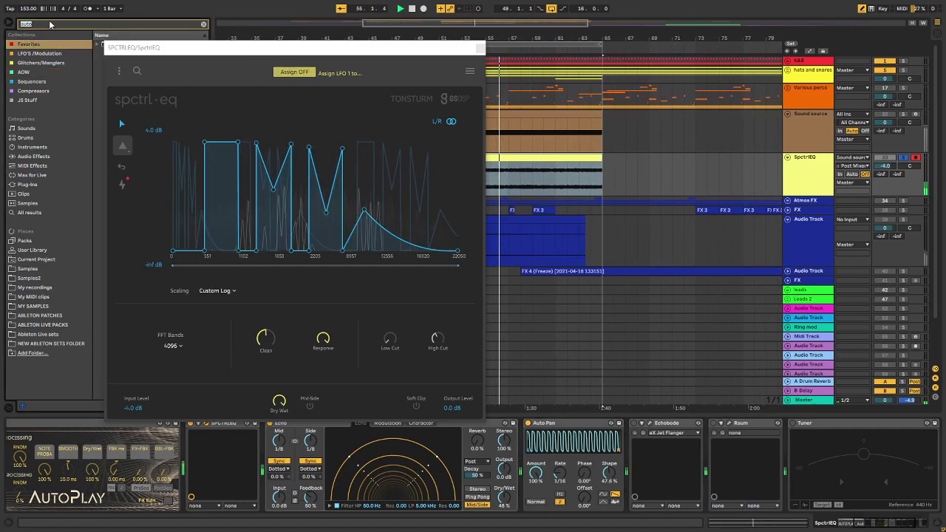
key(BackSpace)
text(utu)
key(BackSpace)
text(i)
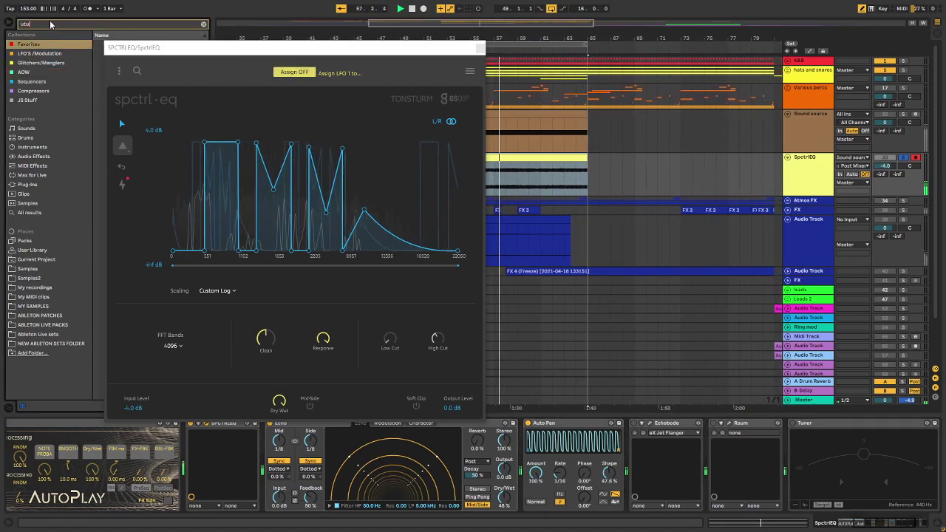
drag(128, 52, 257, 29)
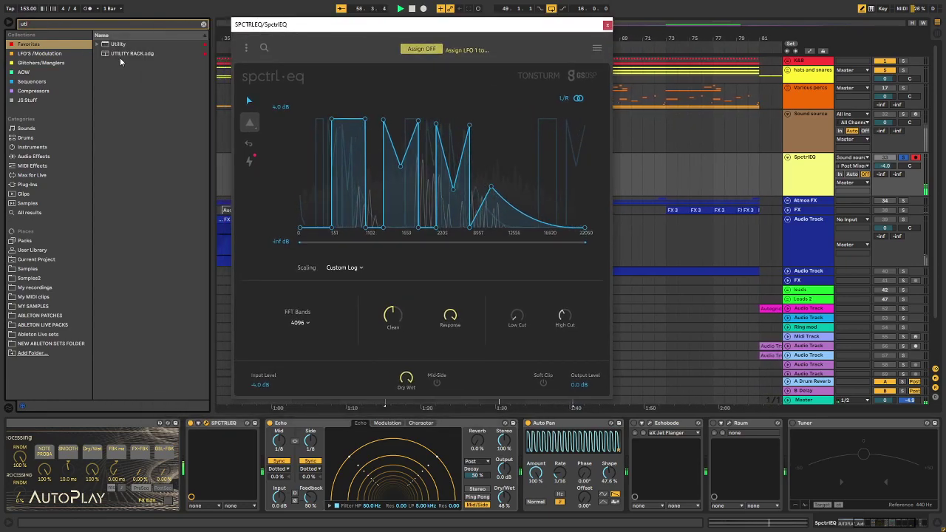
mouse_move(119, 56)
mouse_down()
mouse_move(308, 200)
mouse_move(323, 427)
mouse_move(353, 454)
mouse_move(314, 451)
mouse_up()
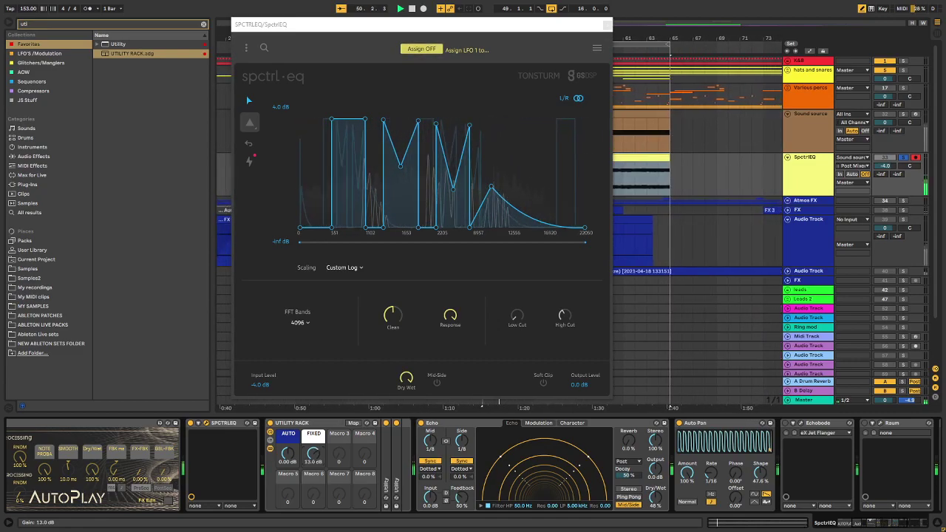
drag(314, 453, 315, 468)
Bypass Auto Pan, lower SPCTRLEQ's Response to 0, and raise it back to 0.95.
click(679, 424)
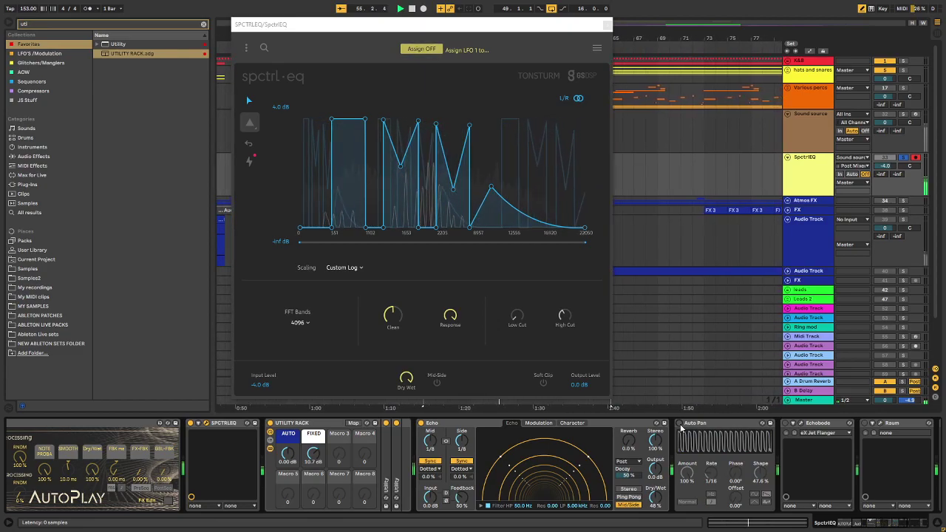
drag(450, 315, 434, 314)
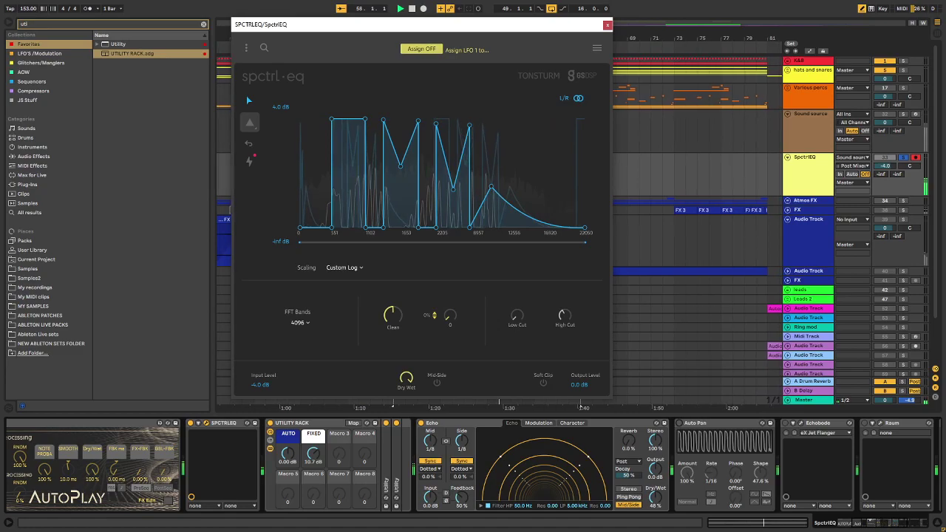
drag(450, 314, 450, 284)
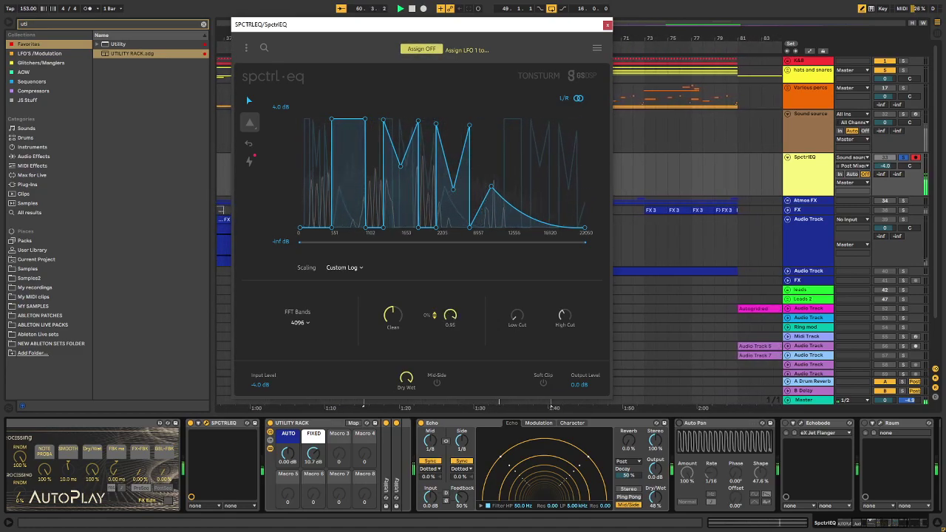
Re-enable Auto Pan and Echobode on the SpctrlEQ track and open Echobode's plugin window.
click(874, 526)
drag(873, 526, 879, 525)
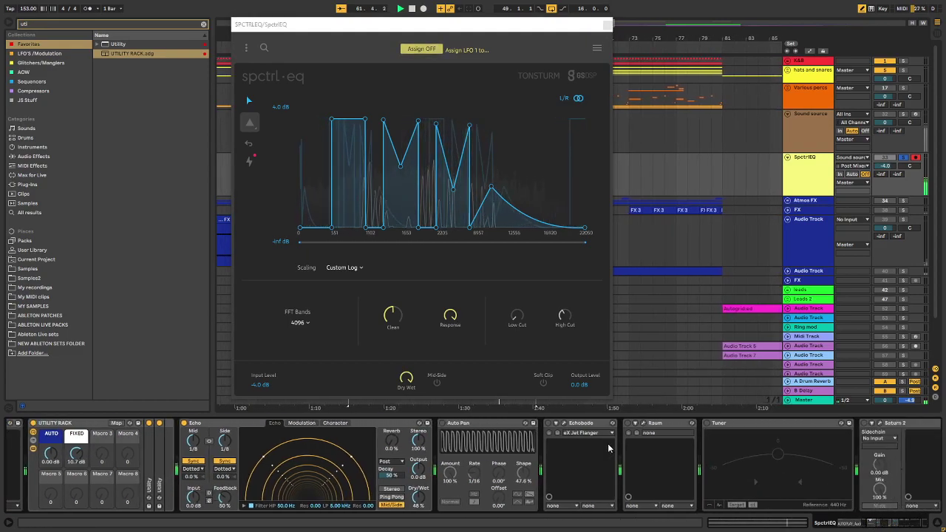
click(441, 423)
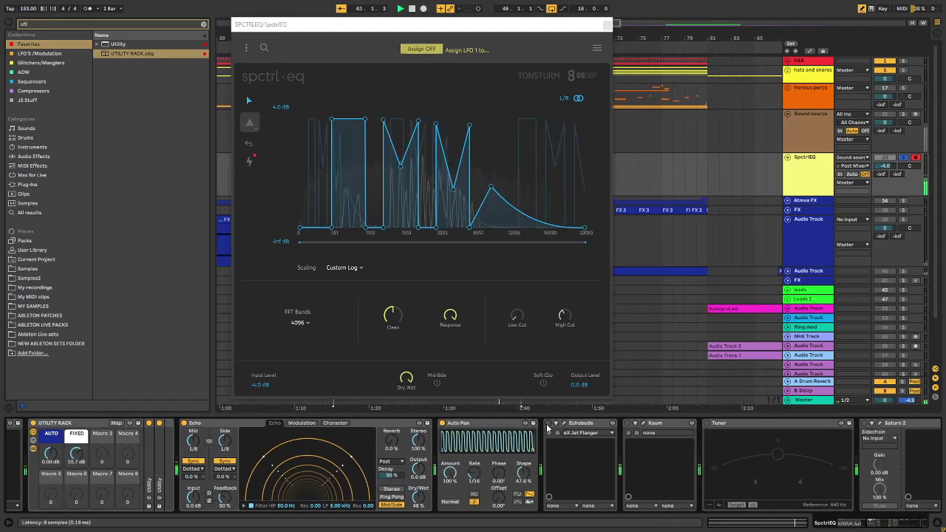
click(548, 423)
click(563, 424)
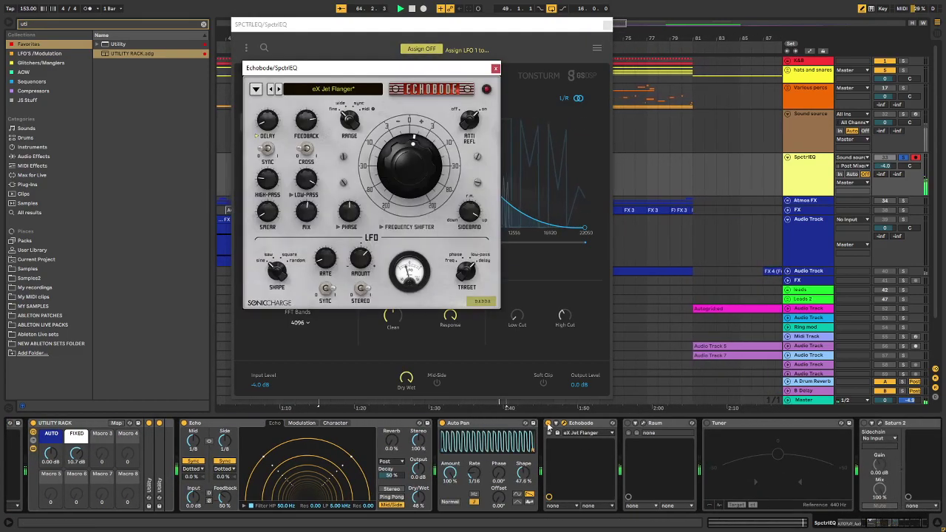
mouse_move(307, 145)
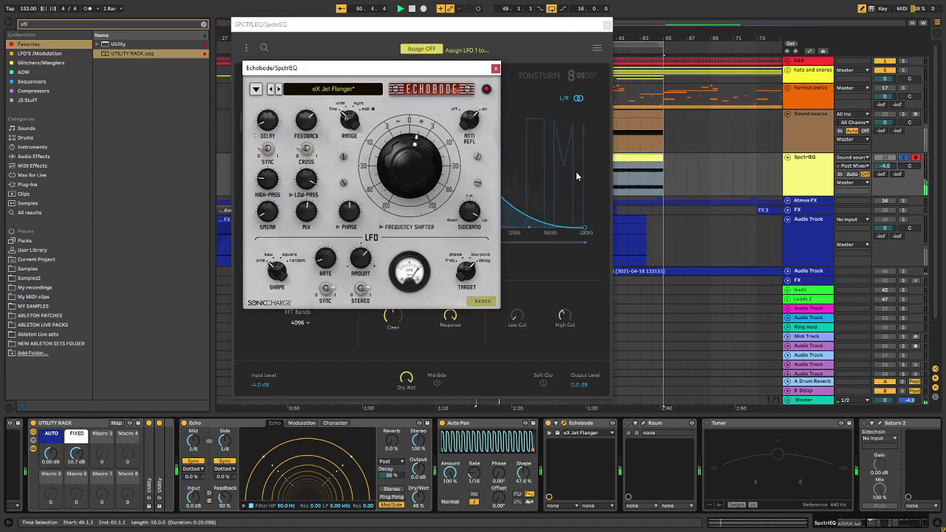
Turn Raum and Tuner back on in the SpctrlEQ track's effects chain.
click(628, 423)
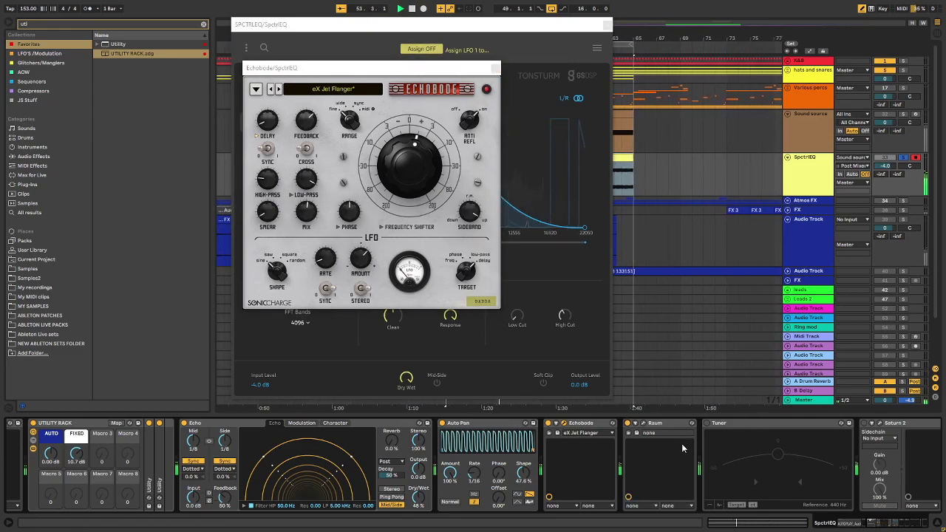
drag(879, 527, 883, 527)
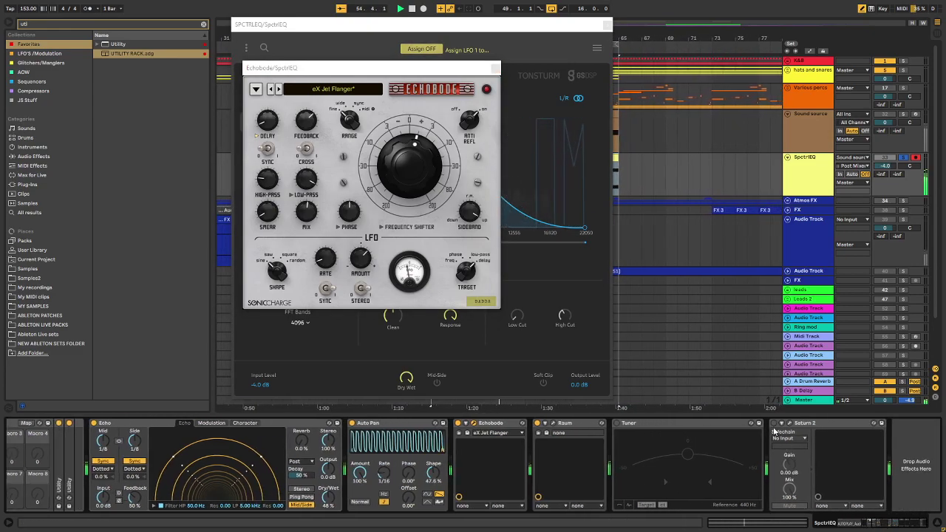
click(618, 423)
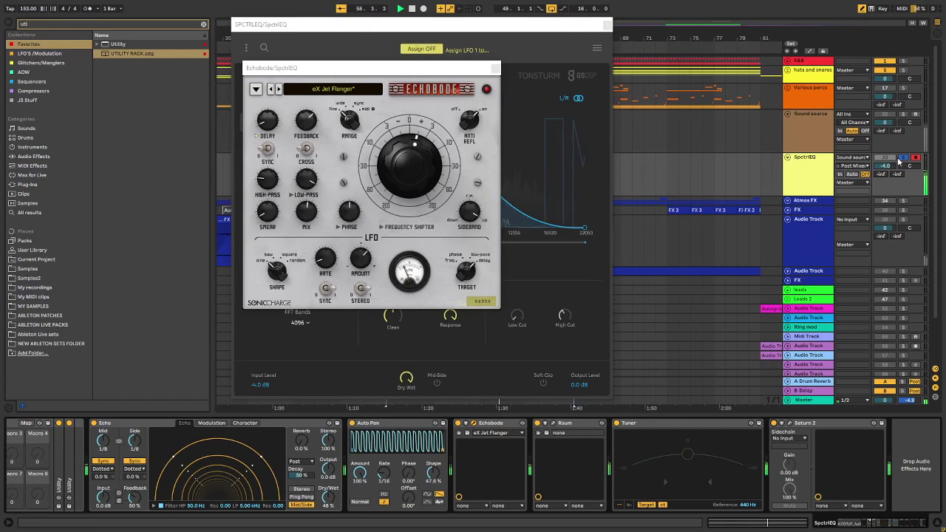
Check the Band 1 Drive in Saturn 2, unsolo the SpctrlEQ track, and close all open plugin windows.
click(789, 423)
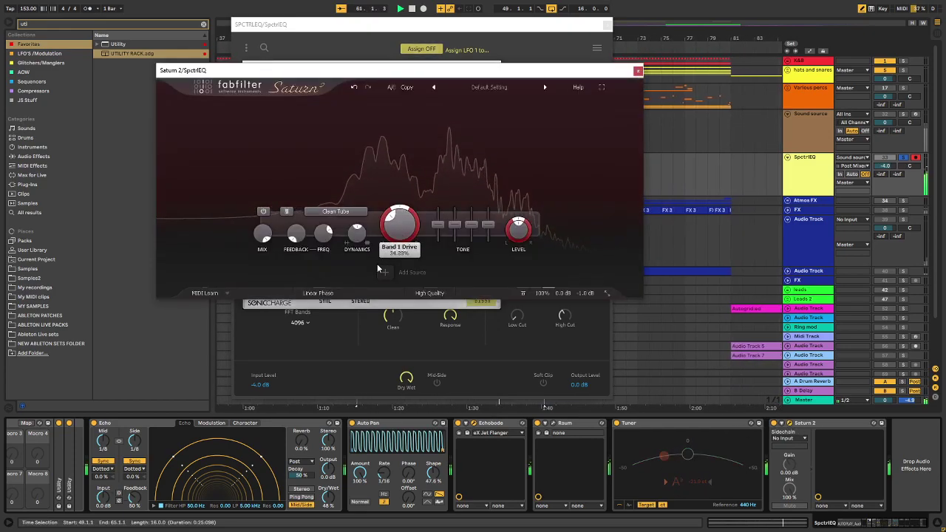
click(638, 70)
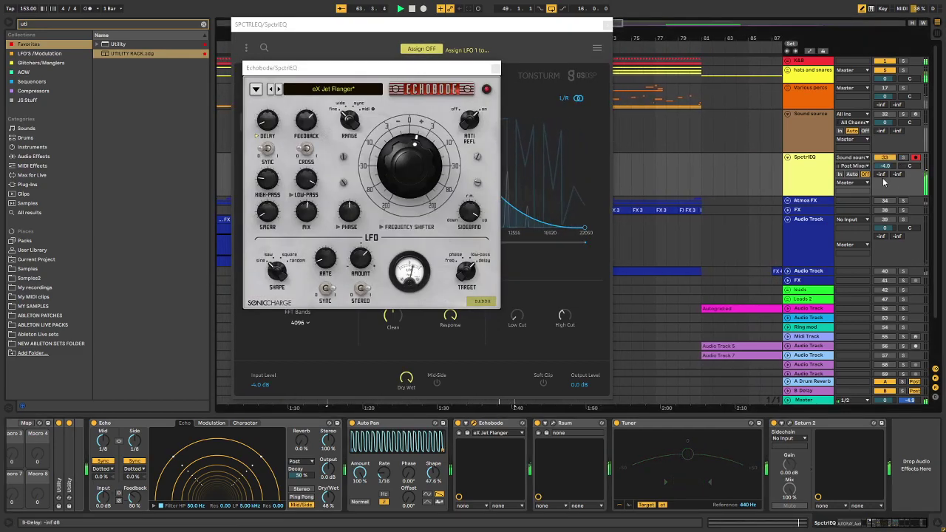
click(495, 68)
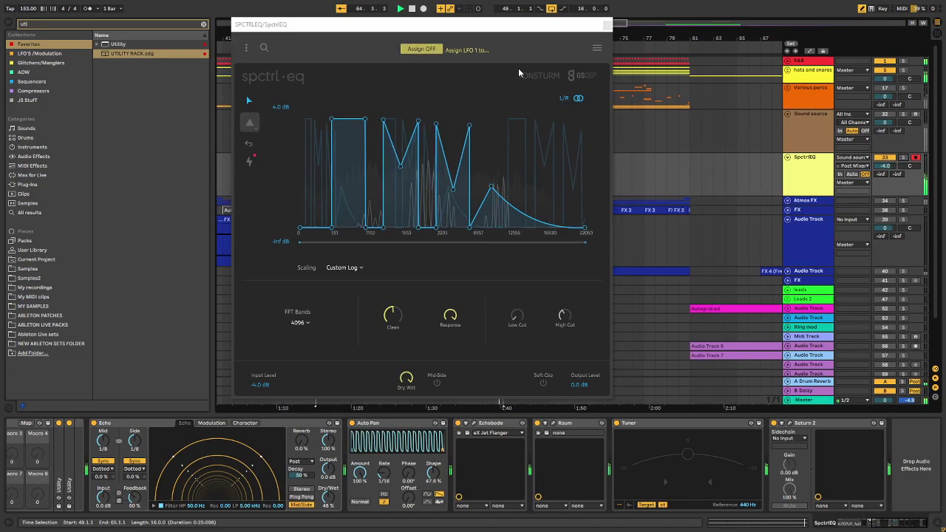
click(607, 25)
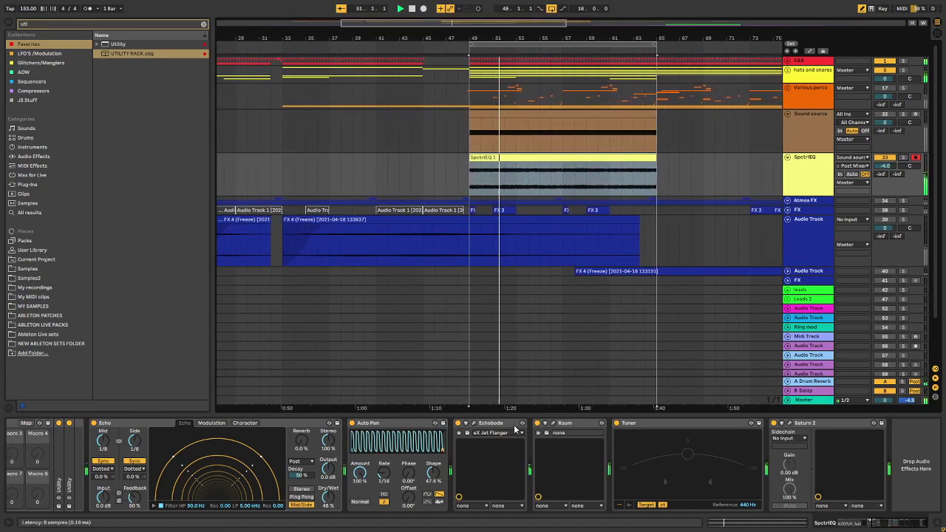
Review the SpctrlEQ track's device chain from Raum back to AutoPlay while the loop plays in the full mix.
click(565, 424)
drag(900, 524, 865, 525)
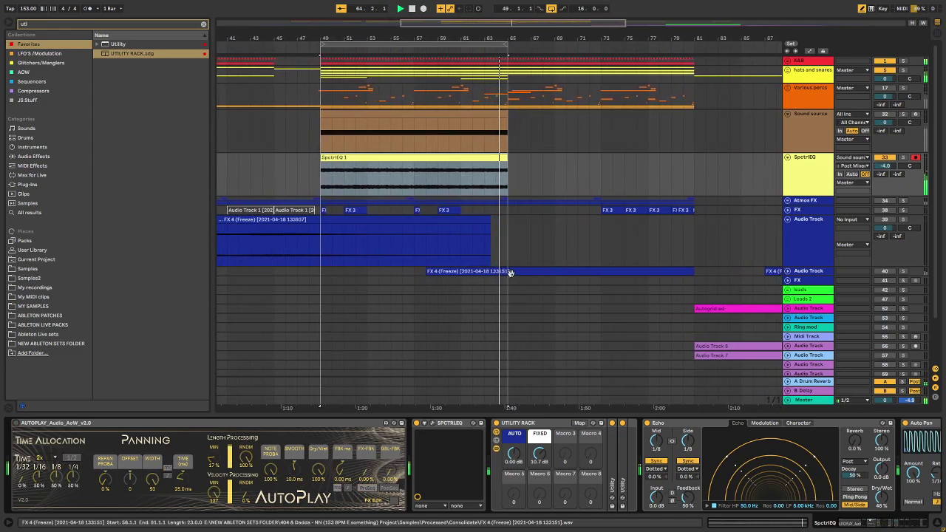
click(795, 167)
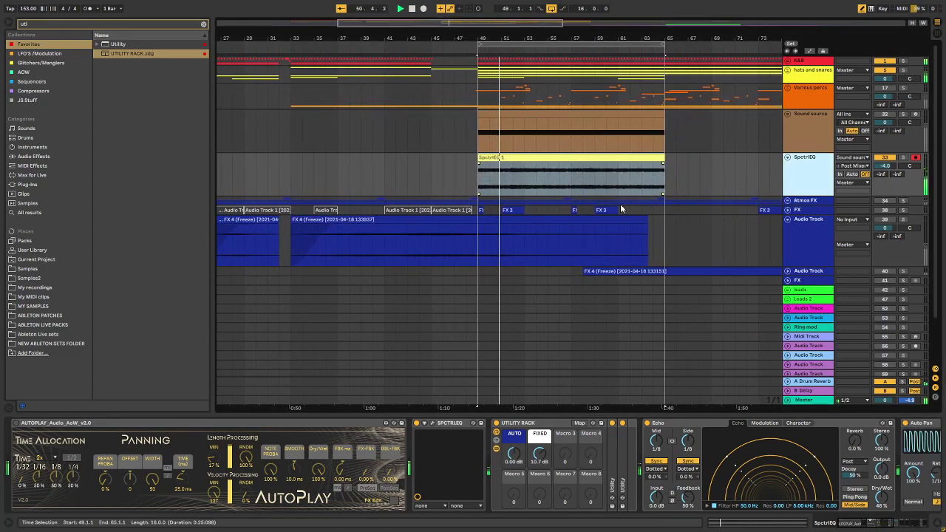